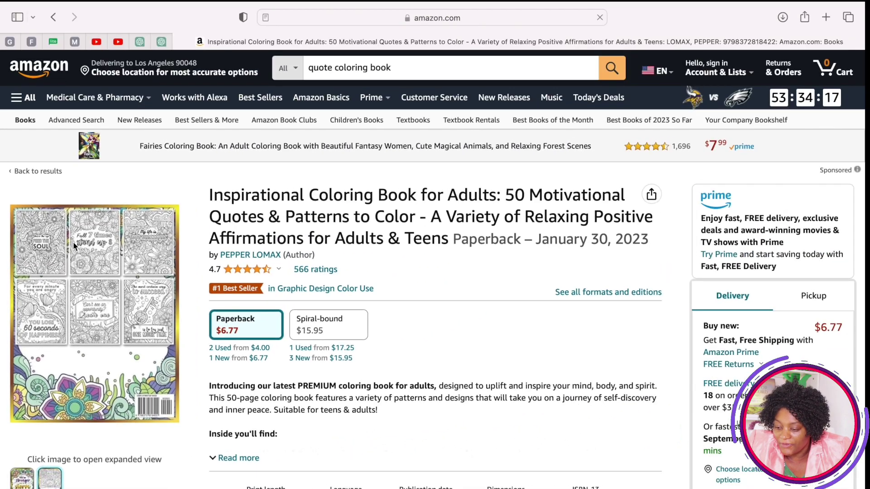
# Step: Examine the enlarged back-cover sample pages and read the customer reviews of the inspirational quotes coloring book
pyautogui.click(72, 244)
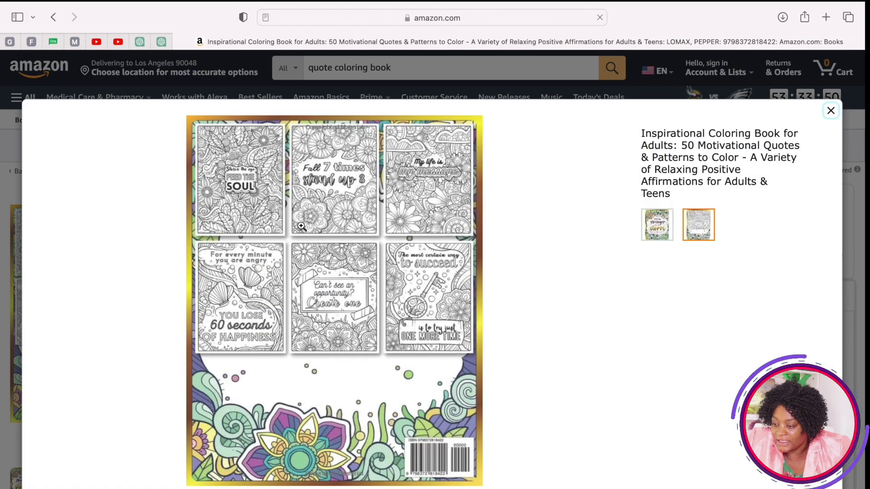
pyautogui.click(303, 229)
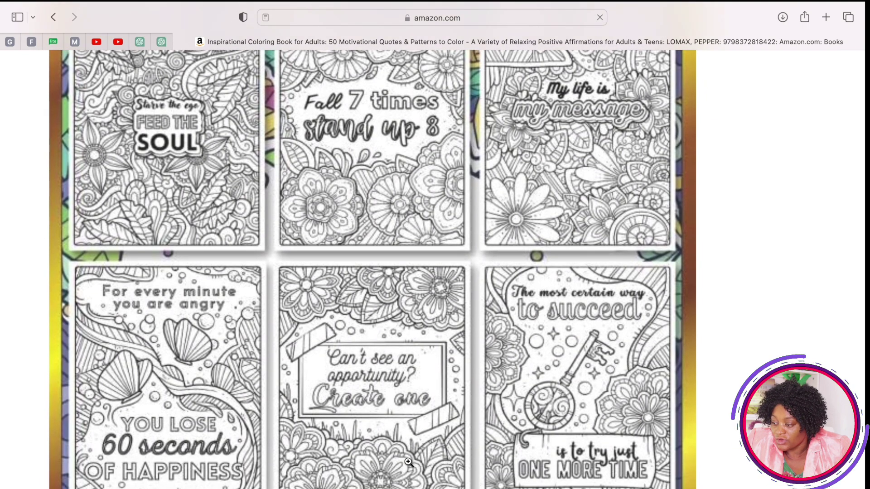
pyautogui.click(408, 461)
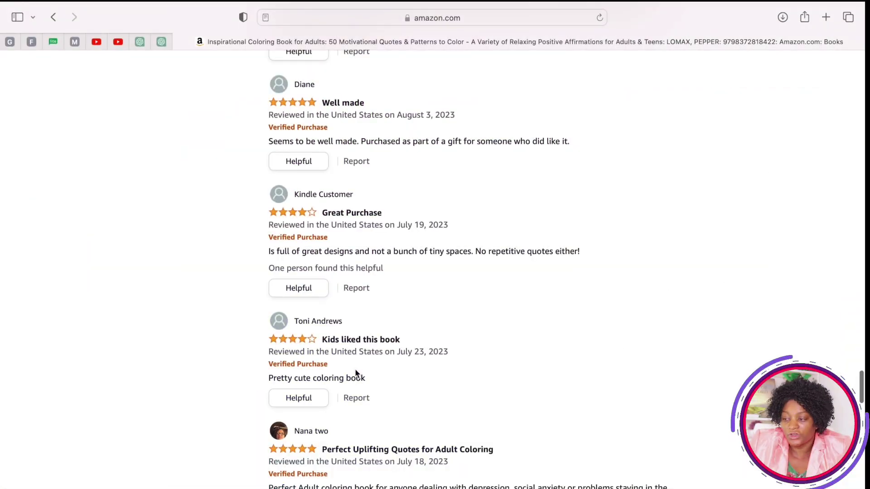
pyautogui.scroll(-10, 383, 303)
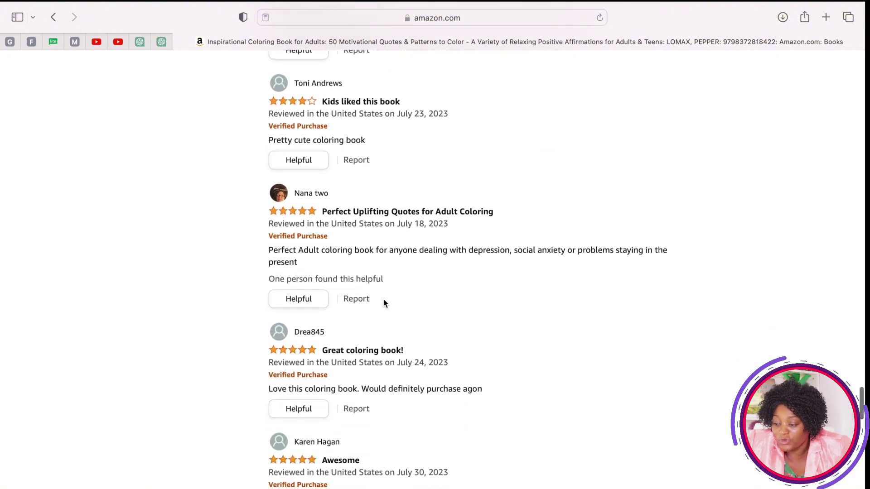
pyautogui.scroll(-2, 367, 331)
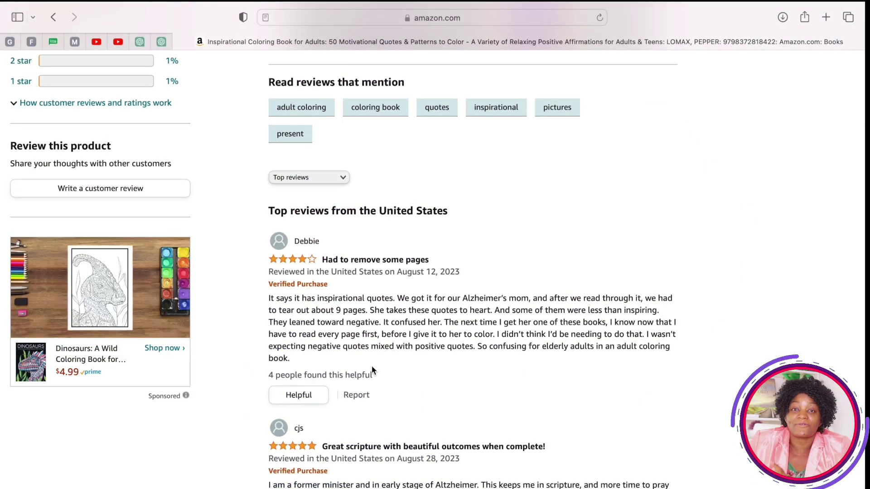
pyautogui.scroll(15, 455, 237)
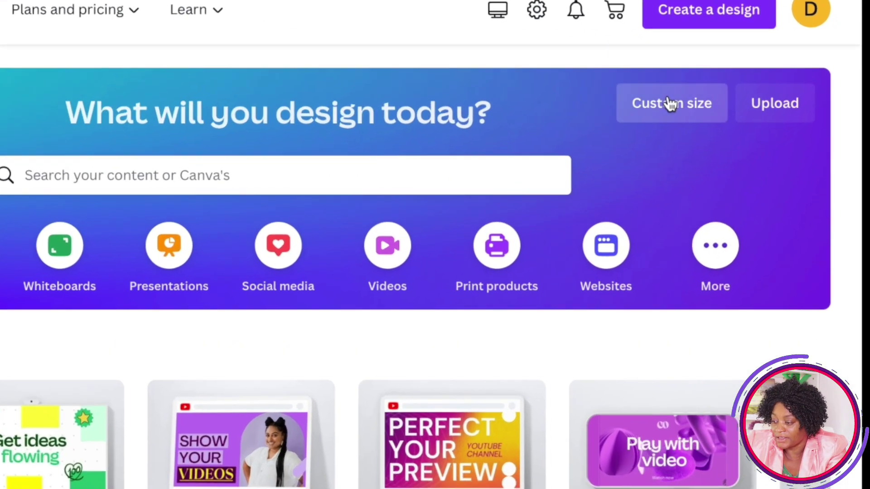
# Step: Switch to Canva and create a new custom-size design 8.5 inches wide and 11 inches high
pyautogui.click(670, 104)
pyautogui.write('8.5')
pyautogui.click(644, 194)
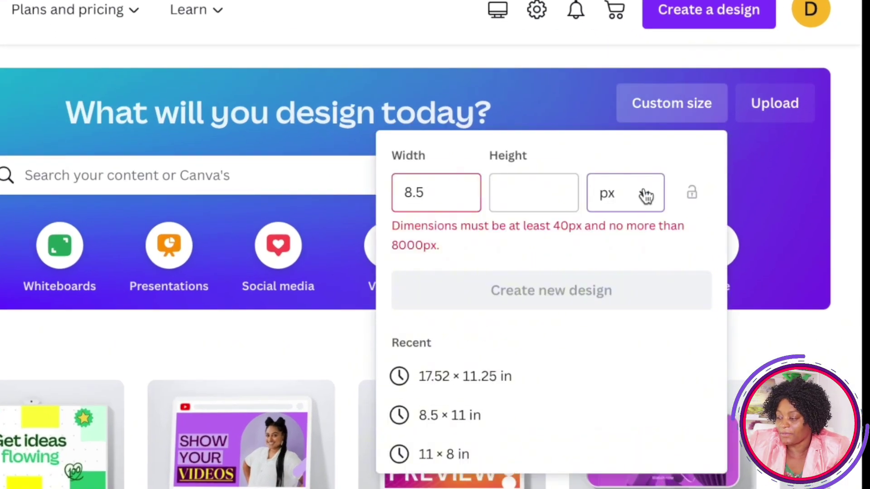
pyautogui.click(607, 286)
pyautogui.tripleClick(436, 192)
pyautogui.press('BackSpace')
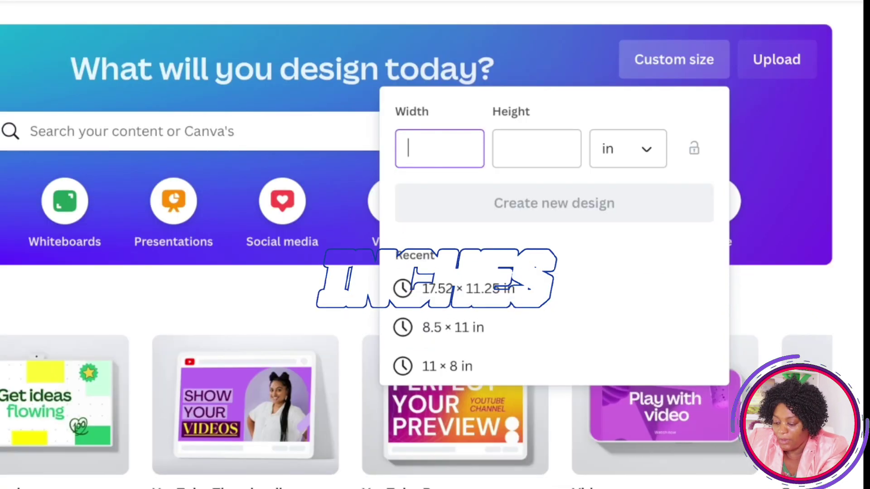
pyautogui.write('8.5')
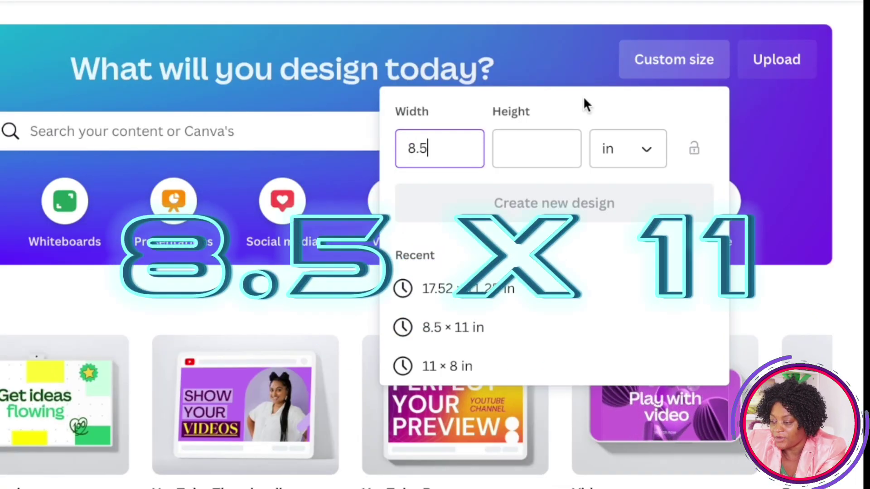
pyautogui.click(547, 147)
pyautogui.write('11')
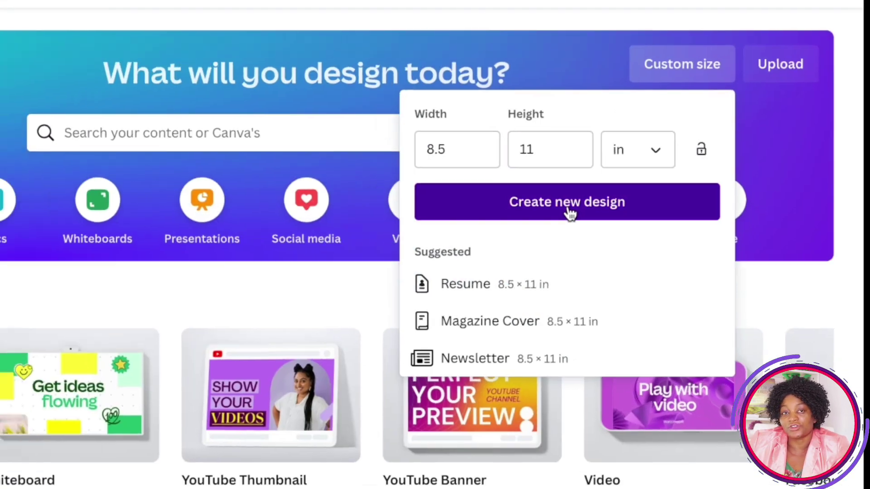
pyautogui.click(555, 210)
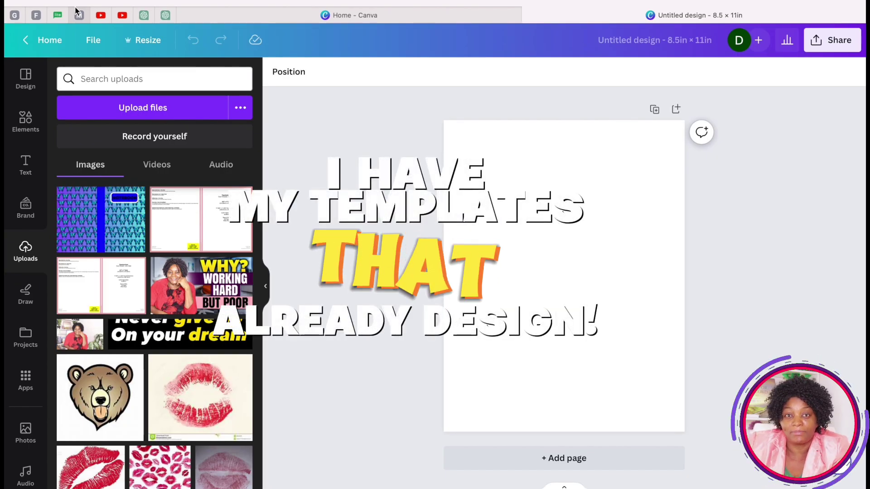
# Step: Upload the template image "8.5 X 11 No Bleed.png" from the 8.5 x 11 folder inside ETSY TEMPLATE PACK-2's New folder
pyautogui.click(26, 120)
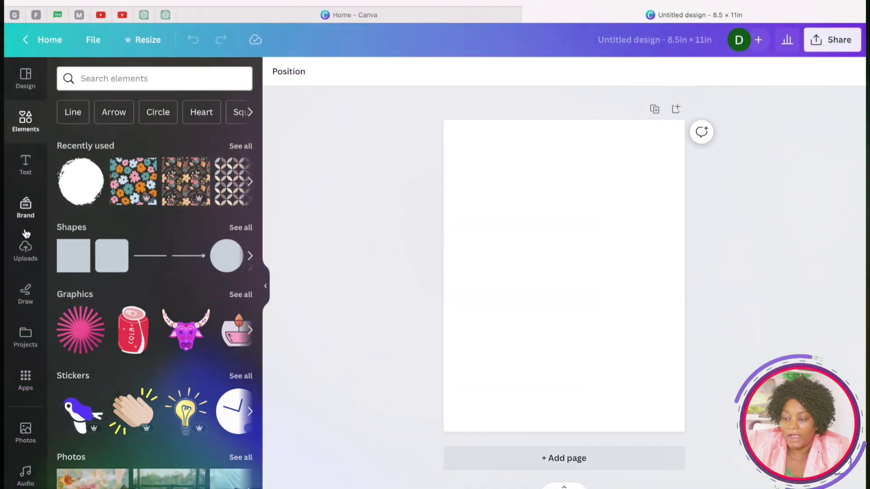
pyautogui.click(25, 247)
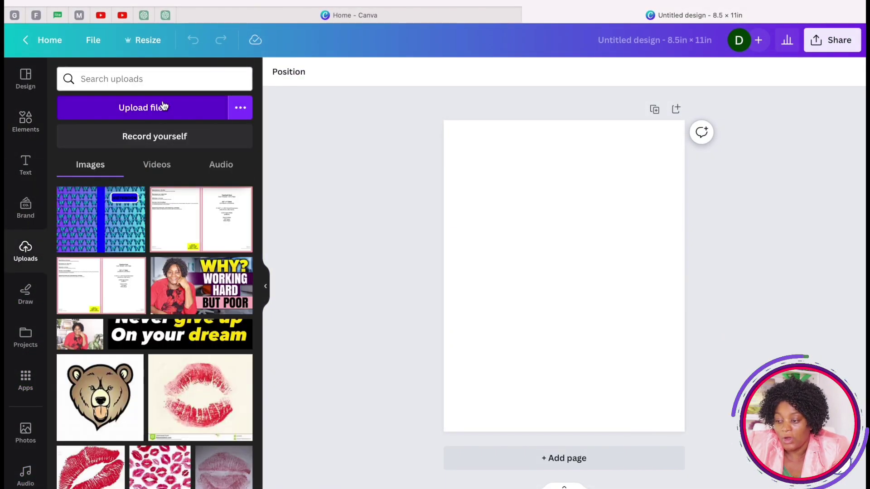
pyautogui.click(164, 107)
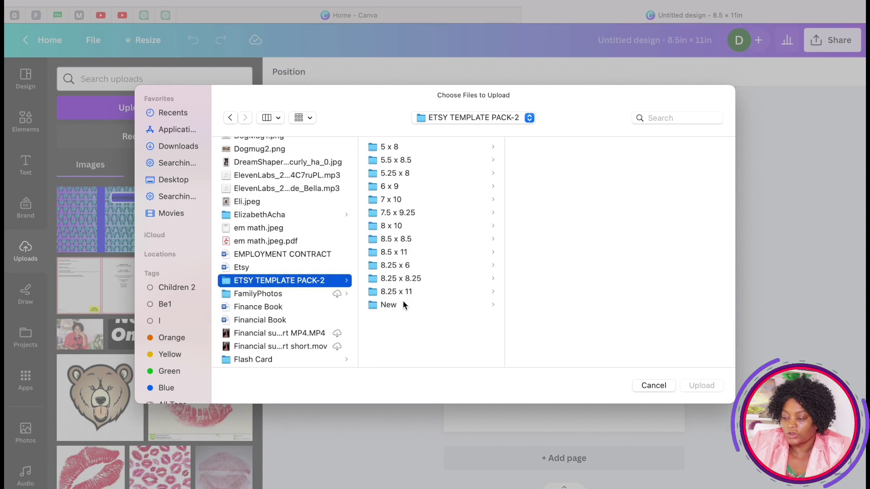
pyautogui.click(389, 305)
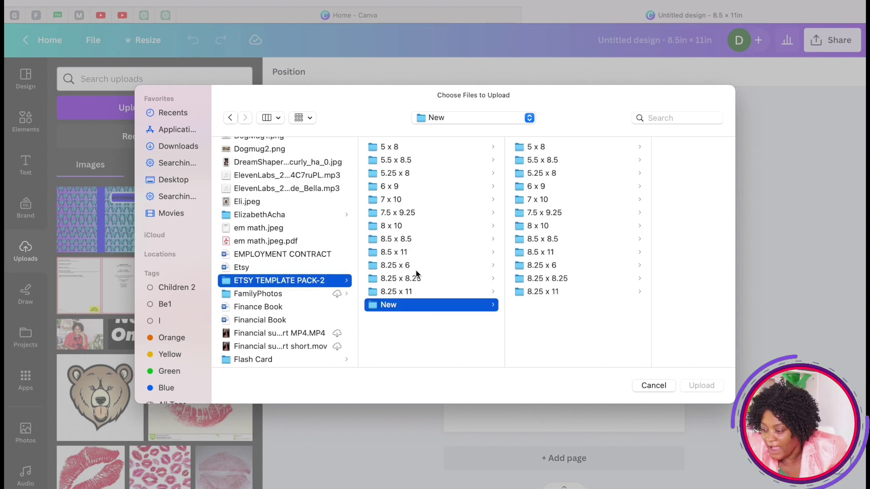
pyautogui.click(533, 252)
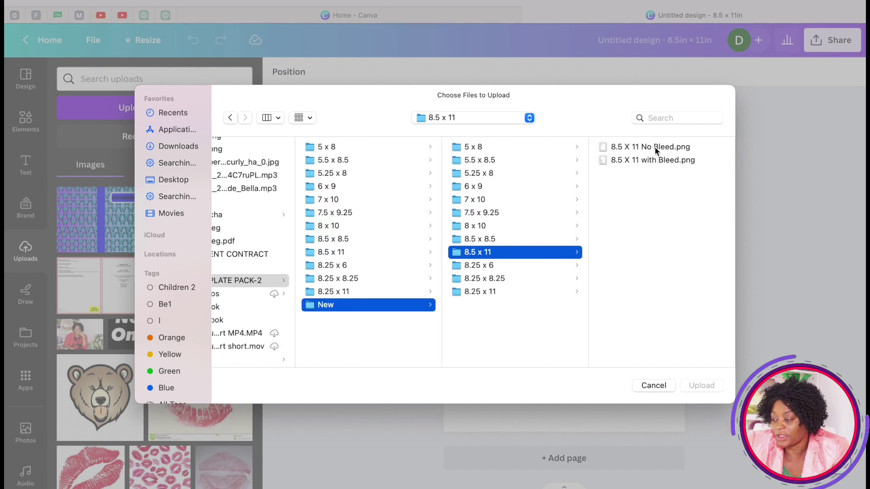
pyautogui.click(655, 147)
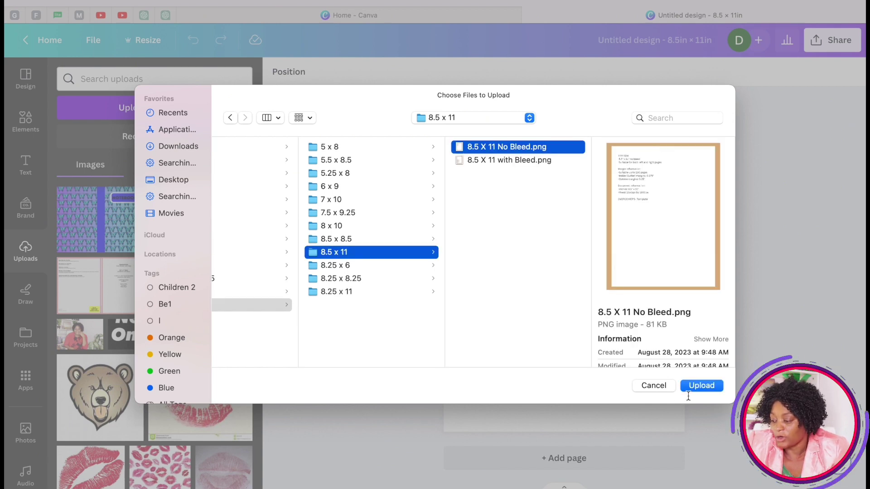
pyautogui.click(700, 386)
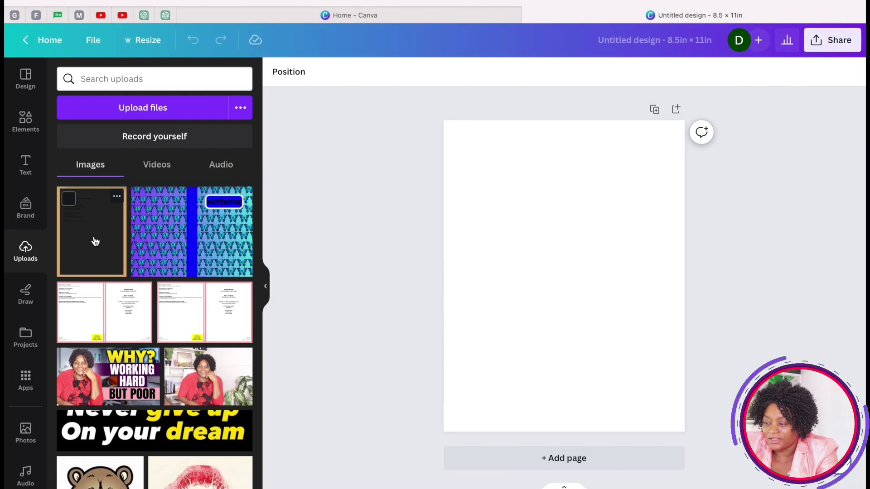
# Step: Place the uploaded no-bleed template on the page and enlarge it to cover the entire page
pyautogui.click(95, 241)
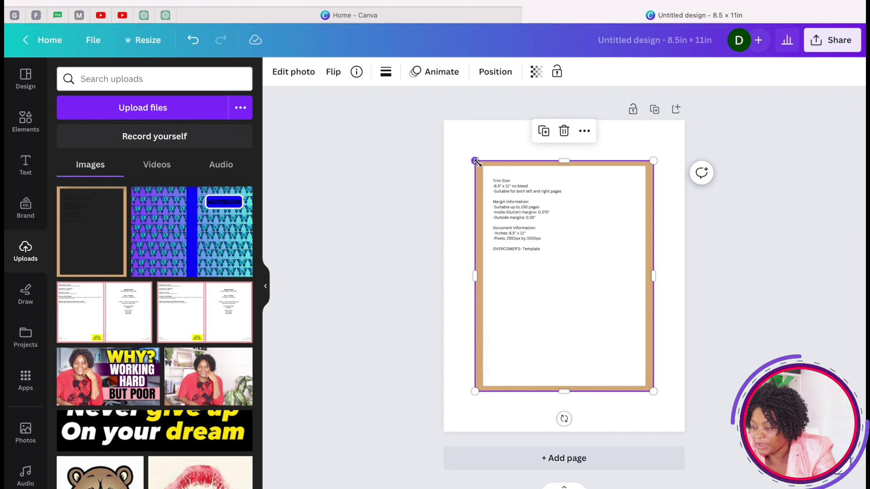
pyautogui.moveTo(475, 161); pyautogui.dragTo(444, 121)
pyautogui.moveTo(678, 422); pyautogui.dragTo(686, 438)
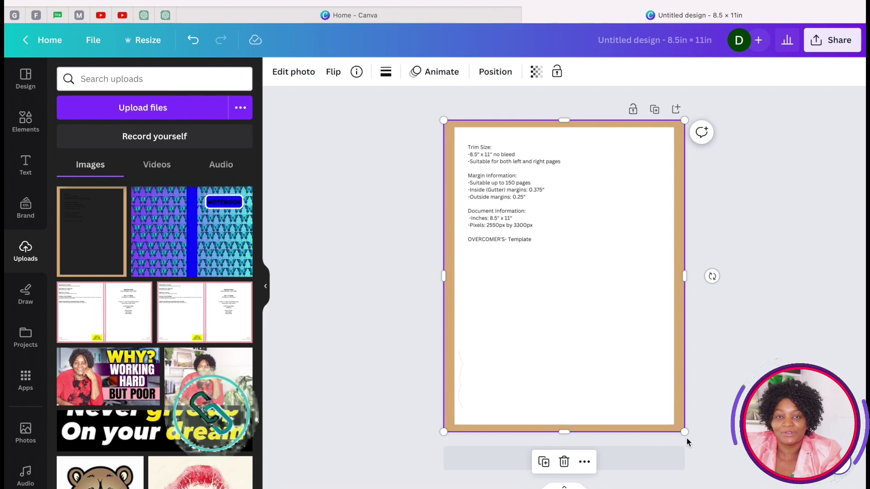
pyautogui.click(686, 437)
# Step: Find "shapes" in the elements, add a square, and stretch it over the white area inside the template's margins
pyautogui.click(26, 120)
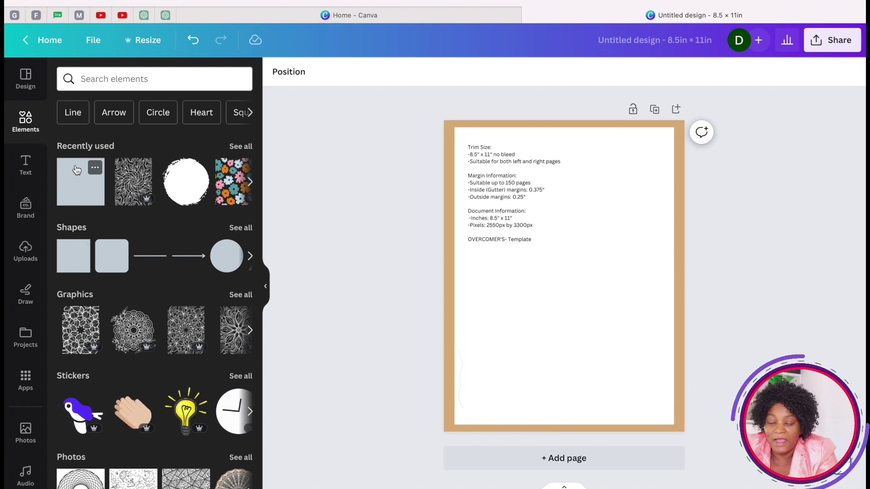
pyautogui.click(136, 78)
pyautogui.write('shapes')
pyautogui.press('Return')
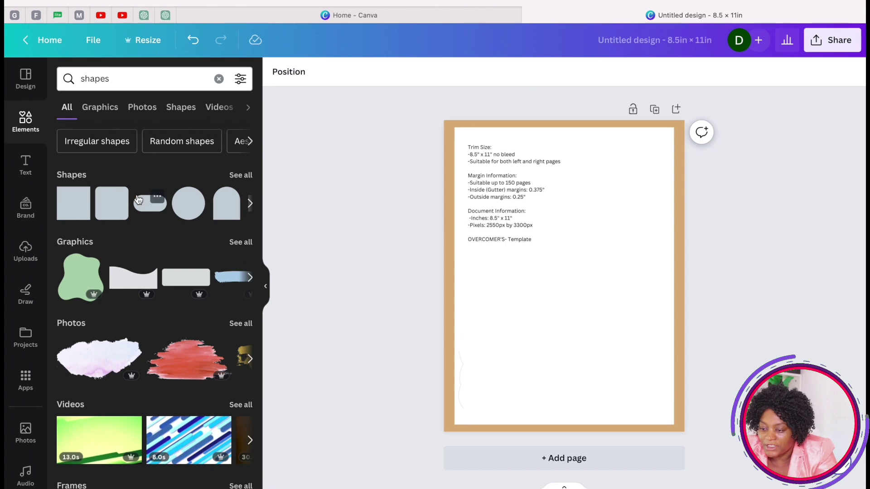
pyautogui.click(80, 212)
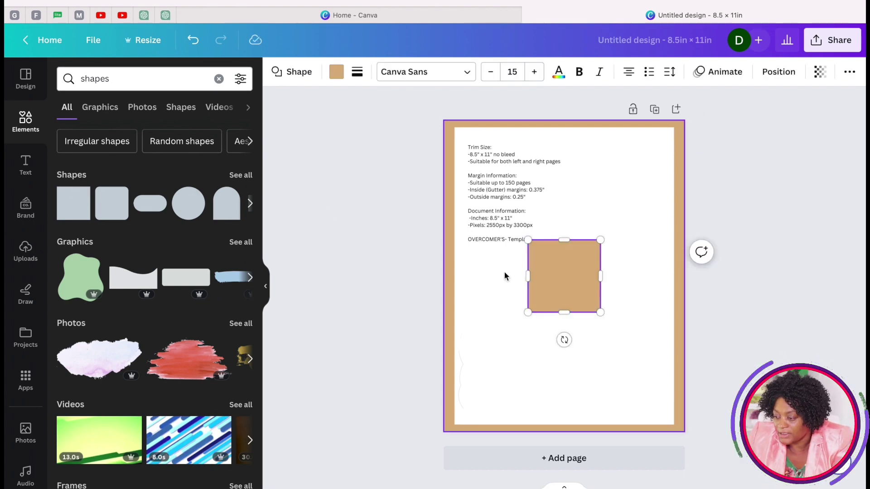
pyautogui.moveTo(527, 240); pyautogui.dragTo(456, 130)
pyautogui.moveTo(602, 313); pyautogui.dragTo(675, 425)
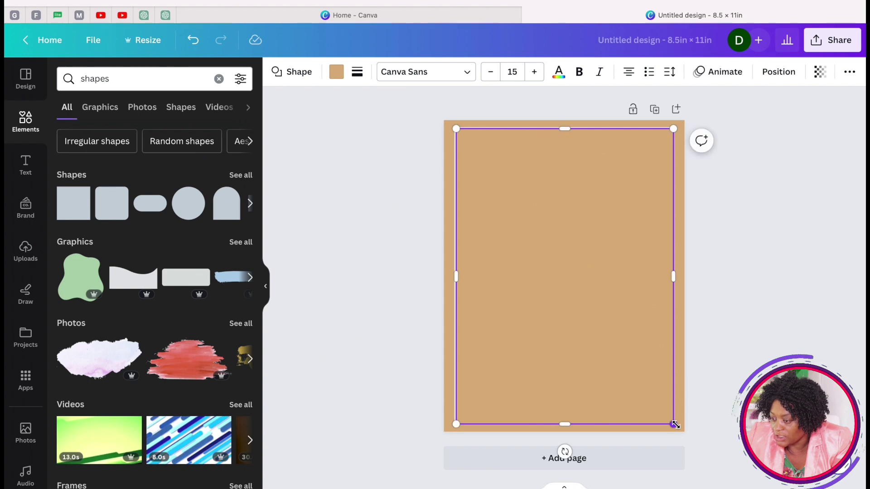
# Step: Give the rectangle a thin black border and a white fill
pyautogui.click(357, 74)
pyautogui.moveTo(362, 151); pyautogui.dragTo(369, 150)
pyautogui.click(549, 248)
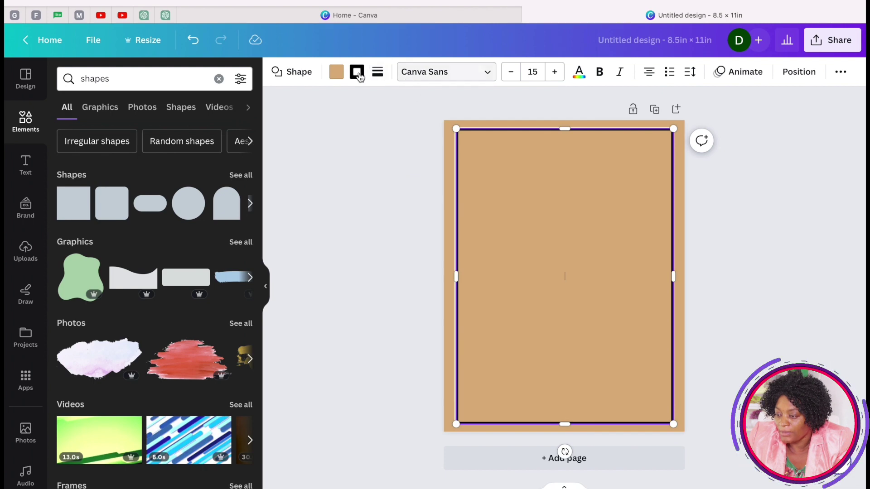
pyautogui.click(336, 72)
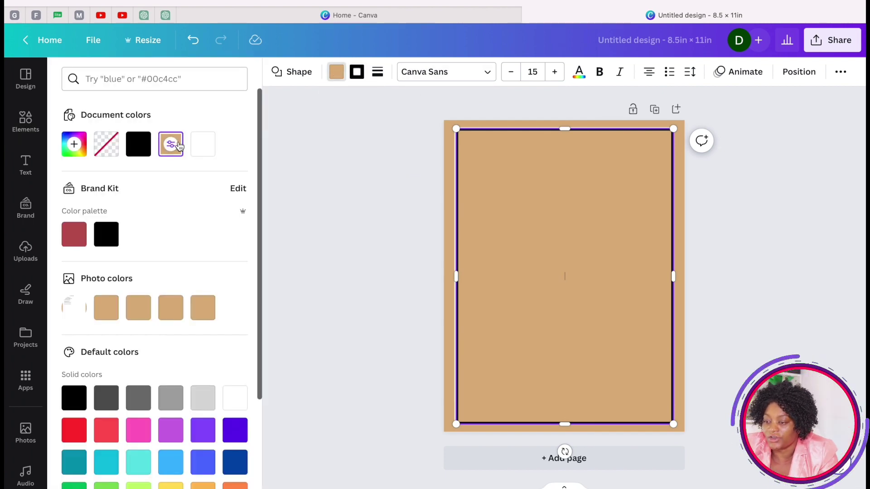
pyautogui.click(202, 145)
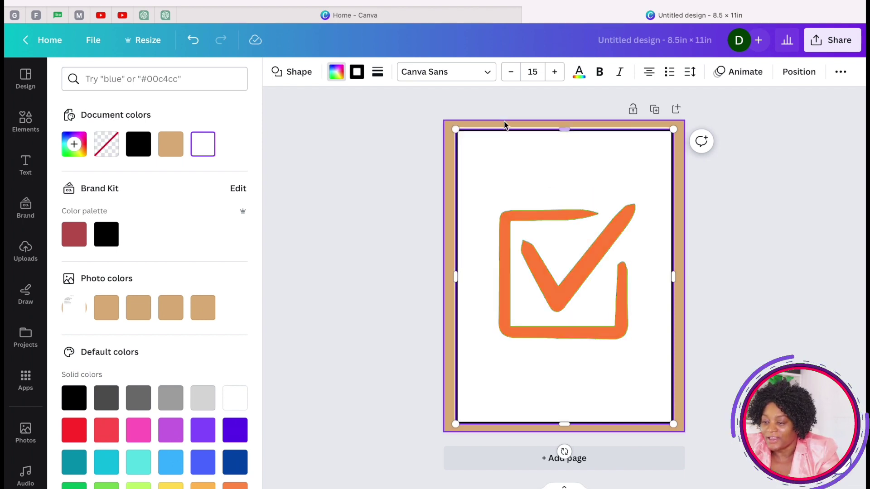
# Step: Search the elements for "coloring pages" and browse the full set of matching graphics
pyautogui.click(27, 120)
pyautogui.click(128, 78)
pyautogui.write('colo')
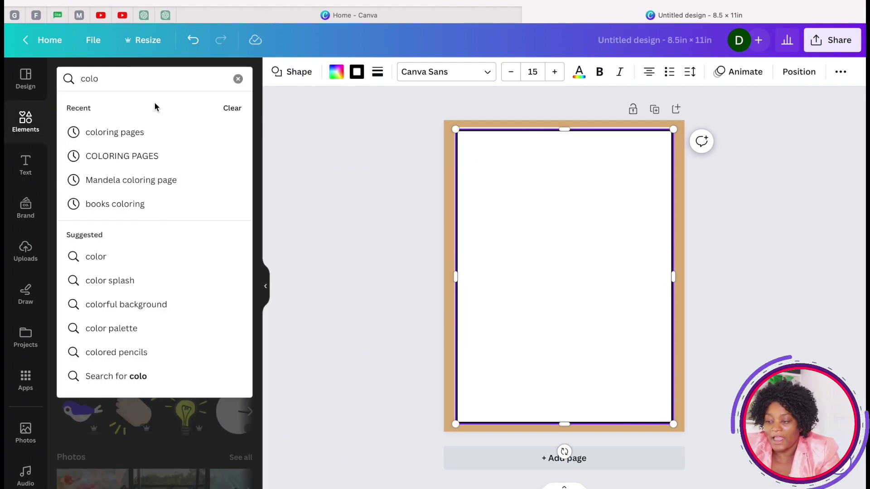
pyautogui.click(137, 132)
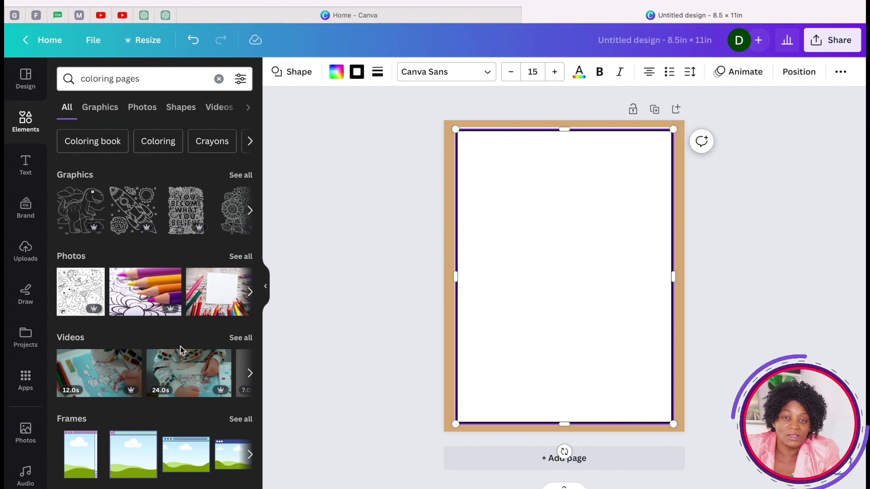
pyautogui.click(241, 175)
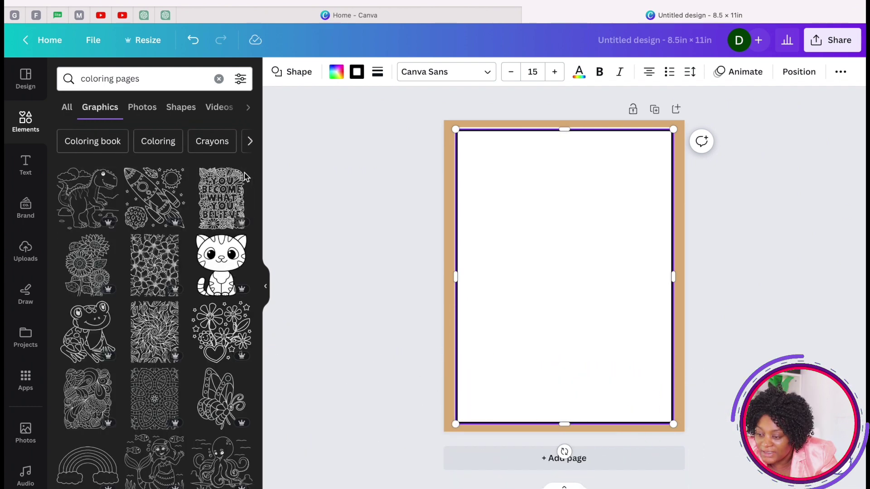
pyautogui.scroll(-2, 218, 292)
pyautogui.scroll(-3, 217, 292)
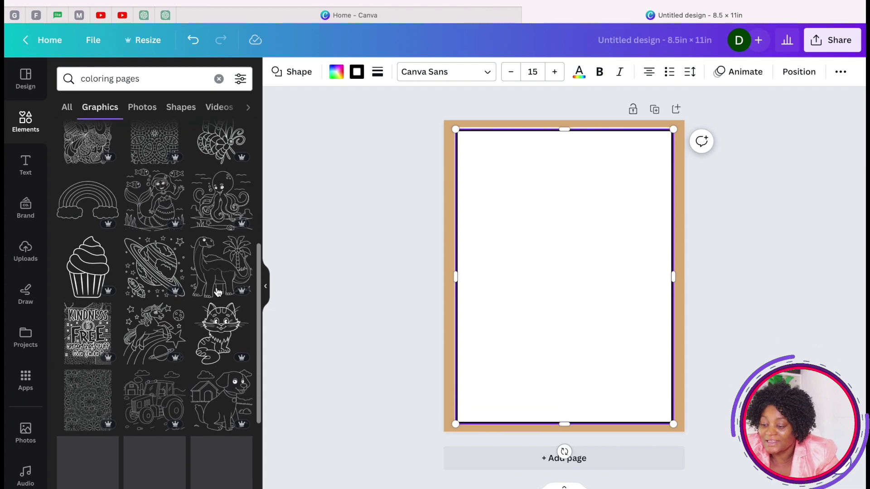
pyautogui.scroll(5, 218, 292)
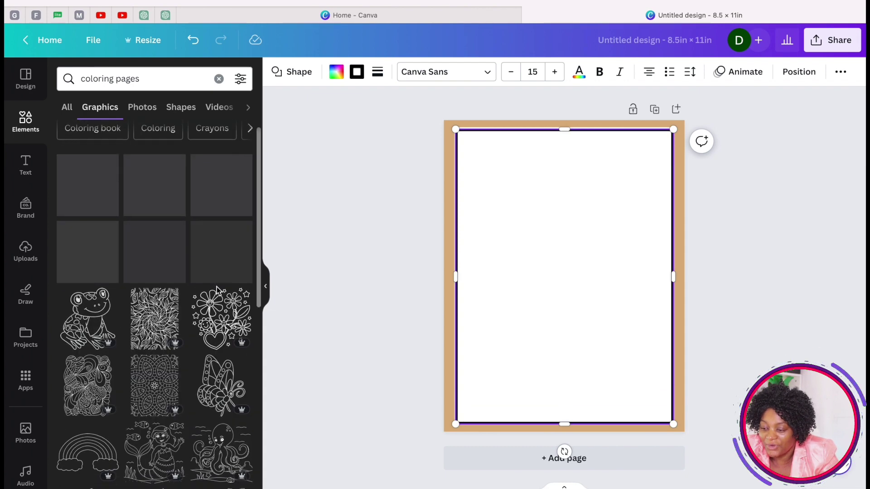
# Step: Insert the swirling leaf pattern graphic, enlarged to the bordered frame's width and shifted up past the frame's top edge
pyautogui.click(153, 322)
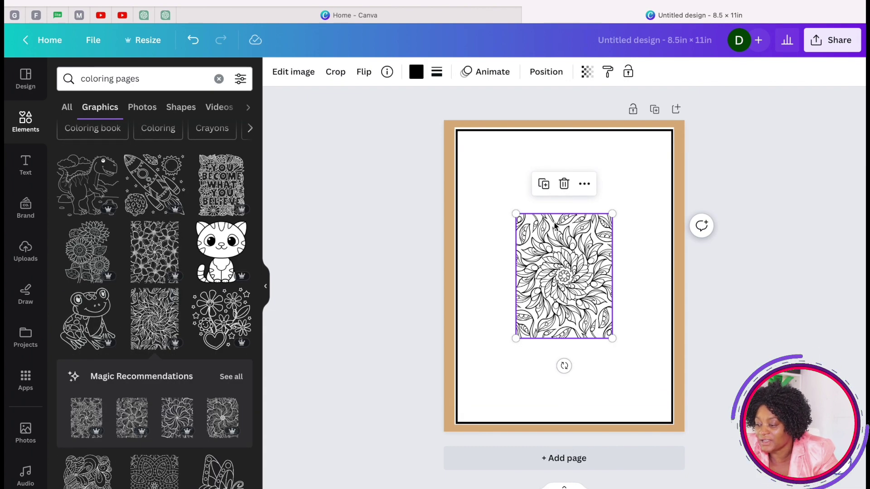
pyautogui.moveTo(516, 213); pyautogui.dragTo(455, 136)
pyautogui.moveTo(504, 179); pyautogui.dragTo(507, 172)
pyautogui.moveTo(615, 330); pyautogui.dragTo(674, 405)
pyautogui.moveTo(574, 335); pyautogui.dragTo(573, 294)
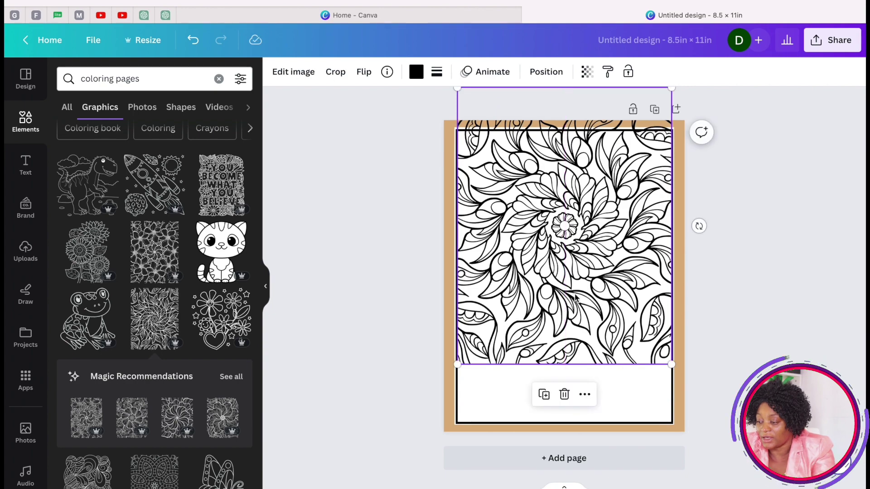
pyautogui.hotkey('ctrl', 'd')
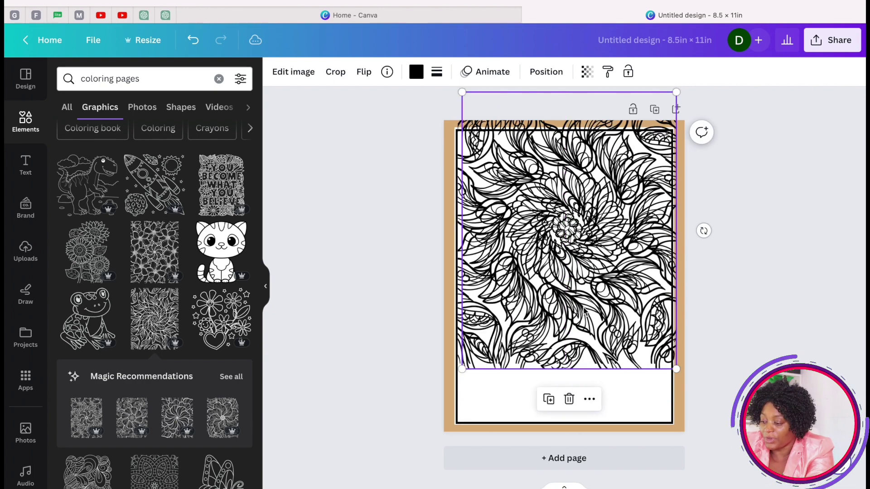
pyautogui.moveTo(584, 299); pyautogui.dragTo(572, 488)
pyautogui.hotkey('ctrl', 'z')
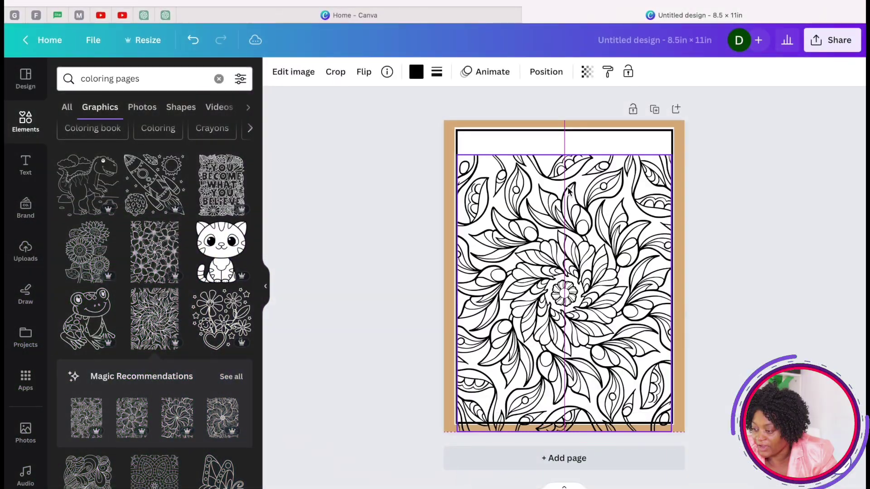
# Step: Center the leaf pattern vertically inside the bordered frame and delete the tan margin template behind it
pyautogui.moveTo(568, 191); pyautogui.dragTo(572, 165)
pyautogui.moveTo(574, 286); pyautogui.dragTo(576, 293)
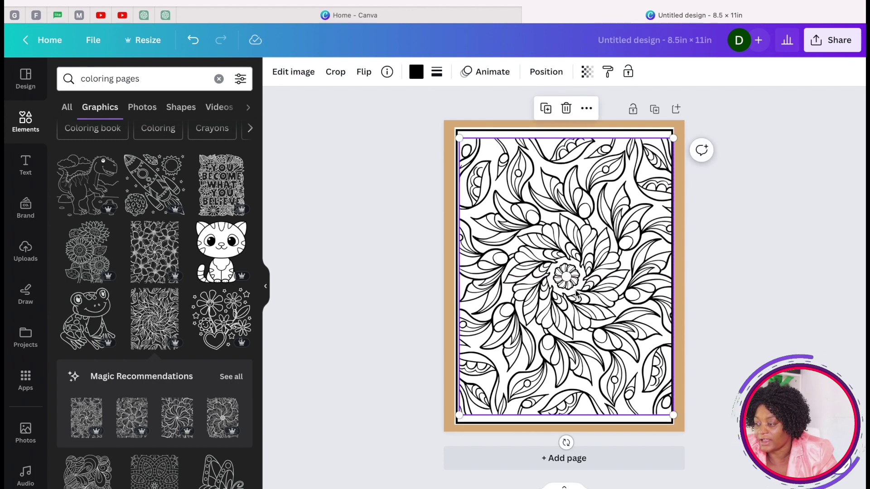
pyautogui.click(449, 182)
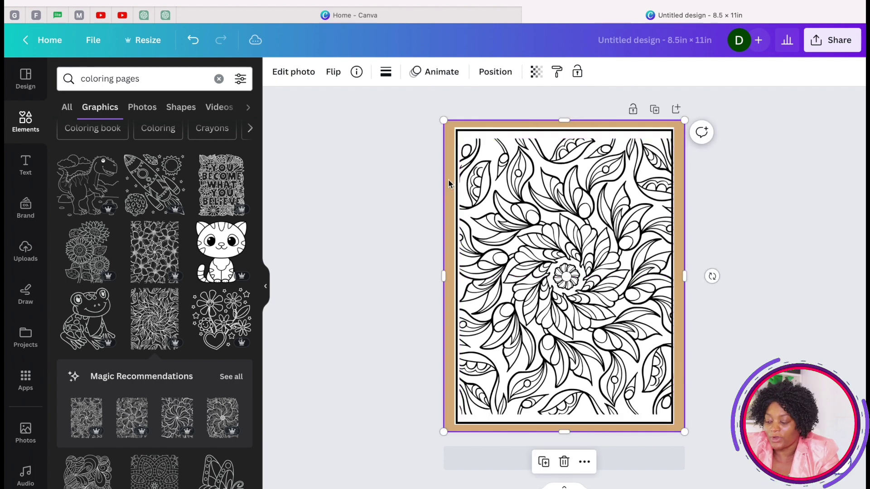
pyautogui.press('BackSpace')
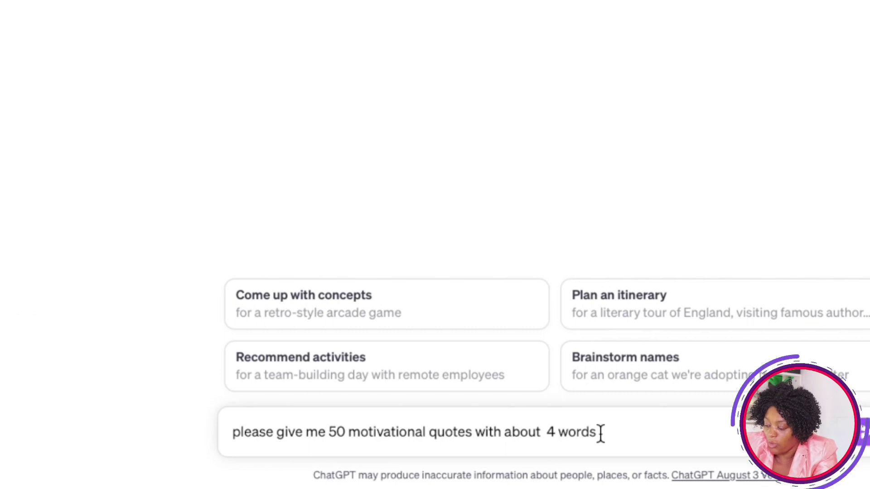
# Step: Ask ChatGPT for 50 motivational quotes with about 4 words, browse the list, and copy "Keep pushing forward, always."
pyautogui.press('Return')
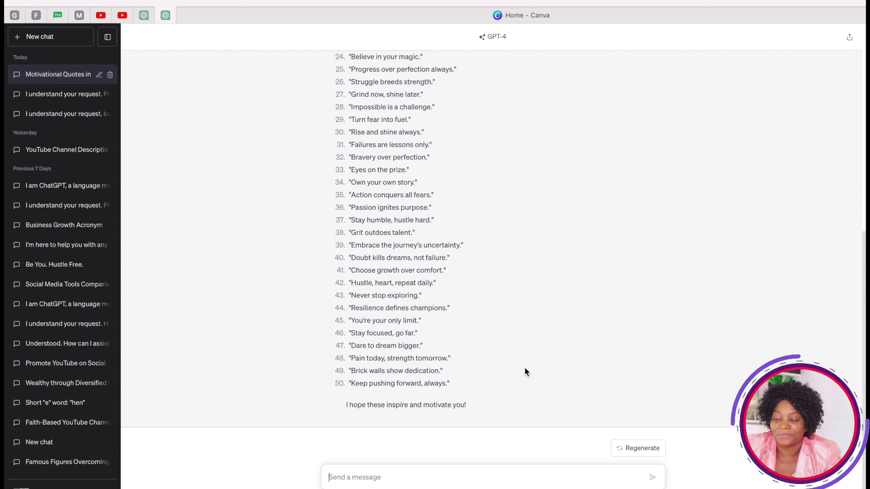
pyautogui.scroll(1, 542, 326)
pyautogui.scroll(10, 542, 328)
pyautogui.scroll(-15, 475, 267)
pyautogui.scroll(15, 448, 286)
pyautogui.scroll(-15, 454, 379)
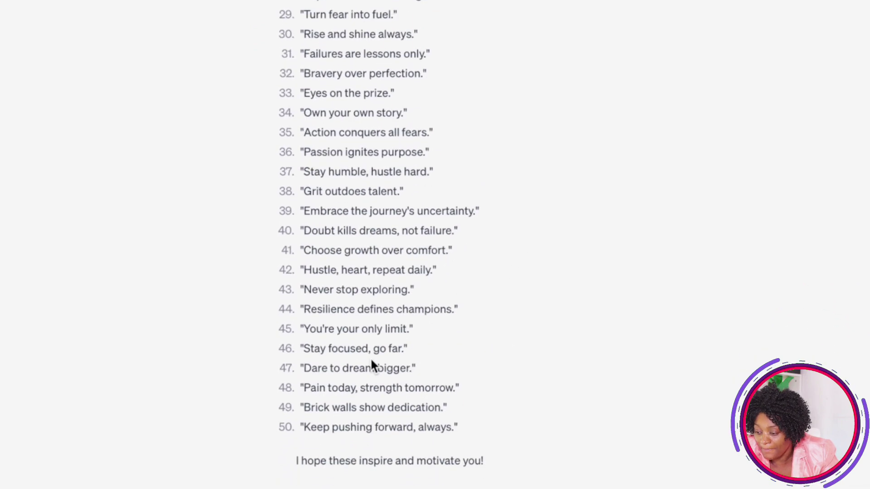
pyautogui.scroll(-1, 372, 364)
pyautogui.moveTo(306, 401); pyautogui.dragTo(454, 402)
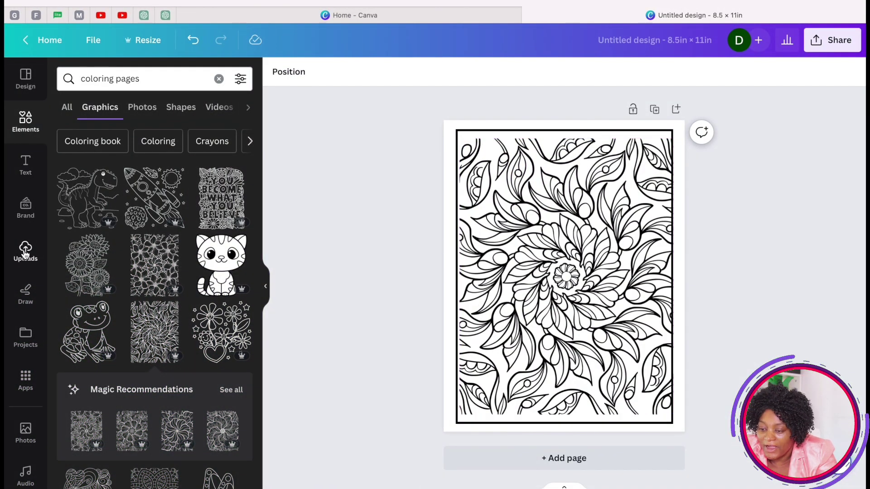
# Step: Back in Canva, insert the BE BRAVE text style, replace its wording with "Keep pushing forward, always", and center it over the pattern
pyautogui.click(29, 167)
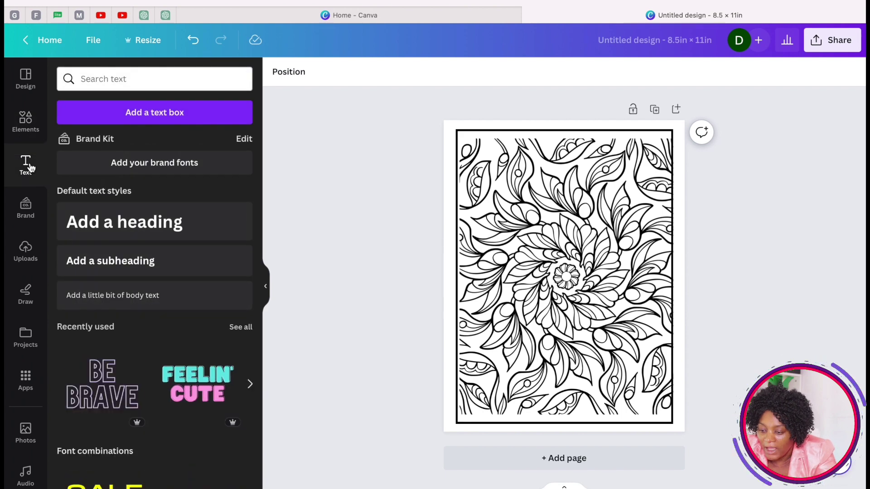
pyautogui.scroll(-1, 113, 272)
pyautogui.scroll(-6, 185, 338)
pyautogui.scroll(4, 185, 338)
pyautogui.scroll(-2, 186, 338)
pyautogui.scroll(-5, 185, 338)
pyautogui.scroll(7, 184, 338)
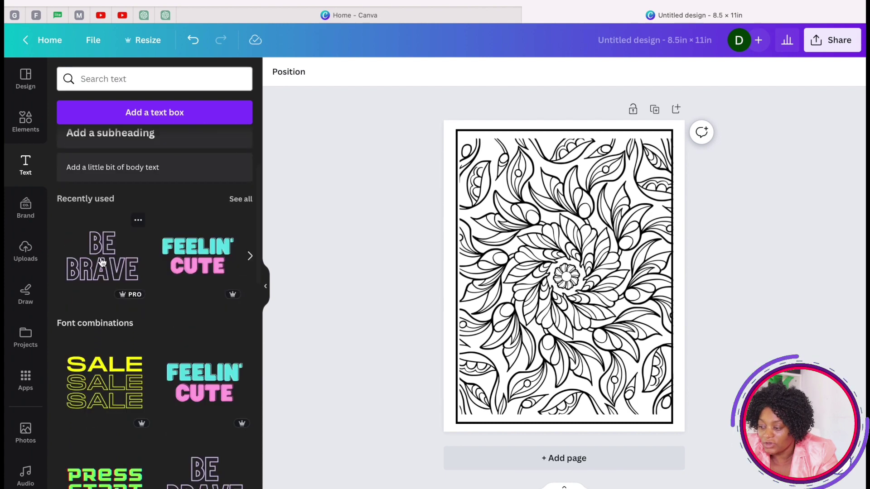
pyautogui.click(102, 262)
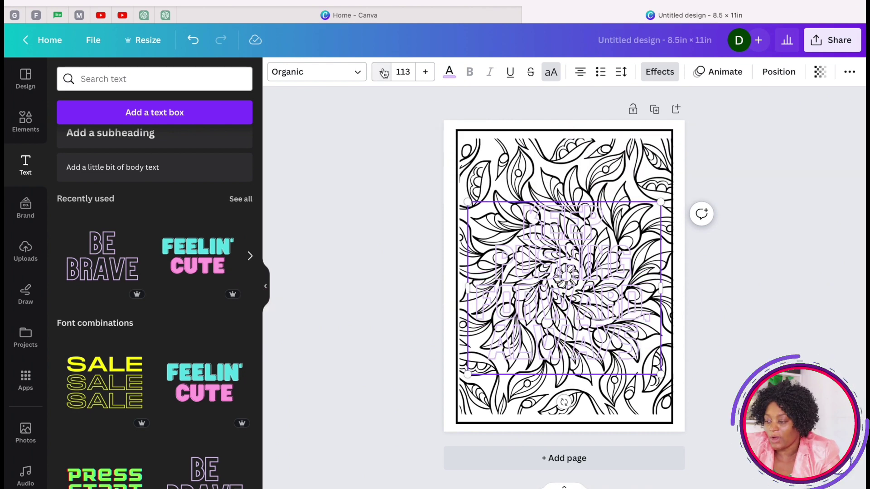
pyautogui.click(569, 166)
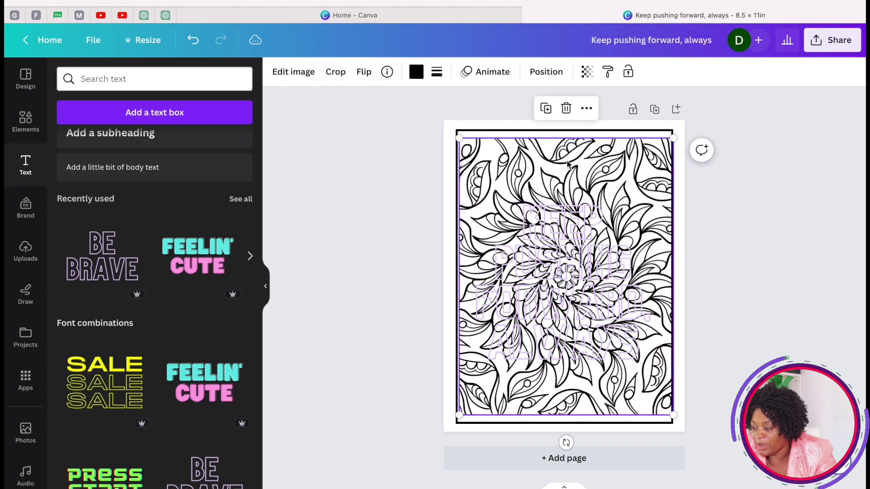
pyautogui.moveTo(578, 271); pyautogui.dragTo(579, 255)
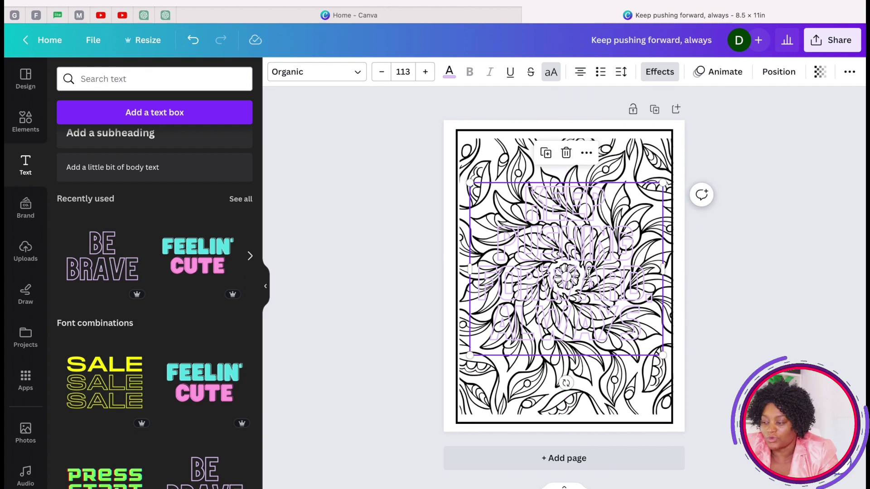
# Step: Apply the Outline effect to the quote text in black with a thickness of 87
pyautogui.click(660, 71)
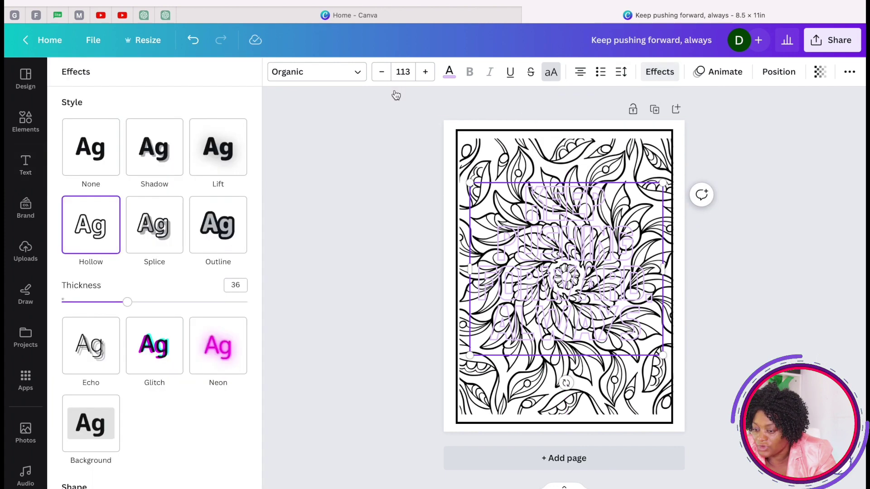
pyautogui.click(218, 228)
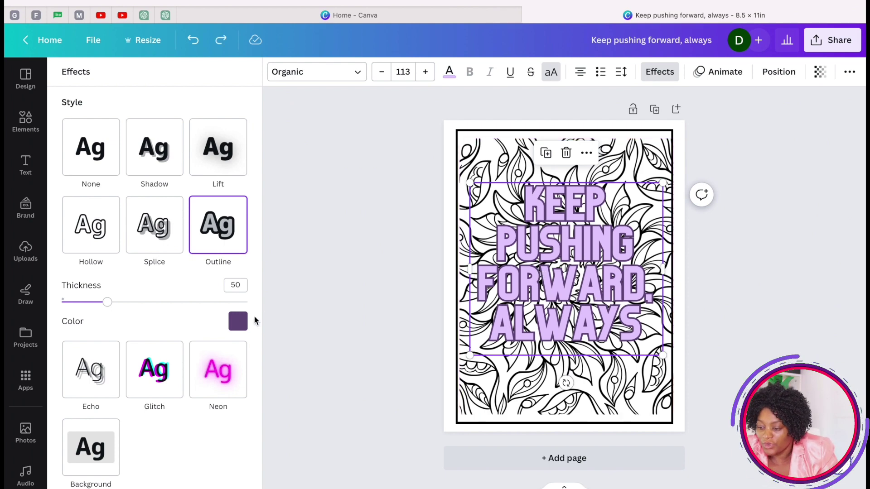
pyautogui.click(238, 322)
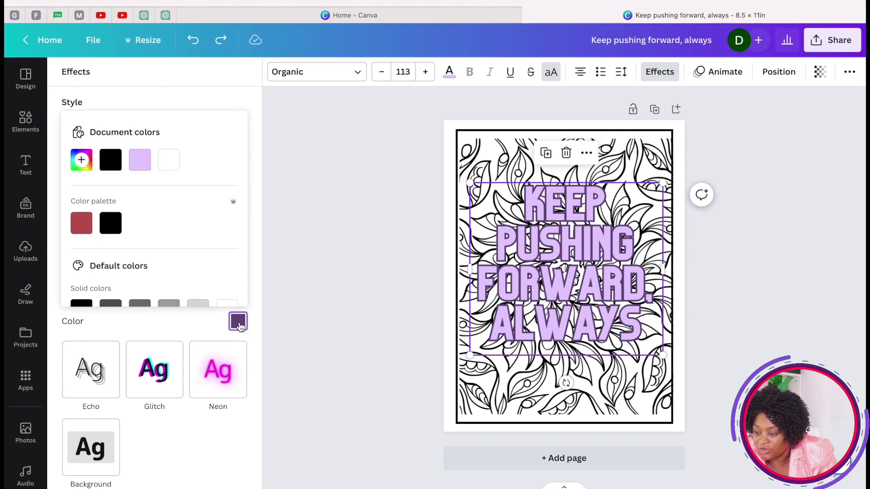
pyautogui.click(110, 160)
pyautogui.moveTo(106, 305); pyautogui.dragTo(142, 317)
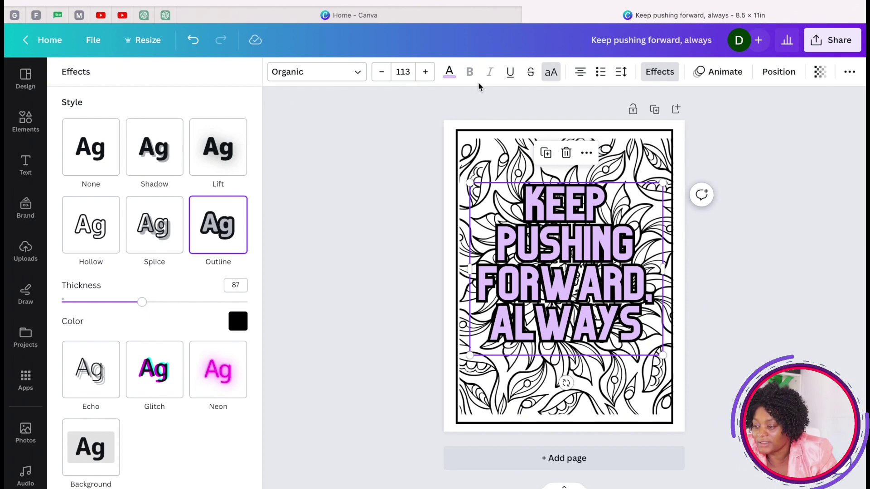
# Step: Change the quote's lettering color to white and deselect the text
pyautogui.click(450, 76)
pyautogui.click(170, 144)
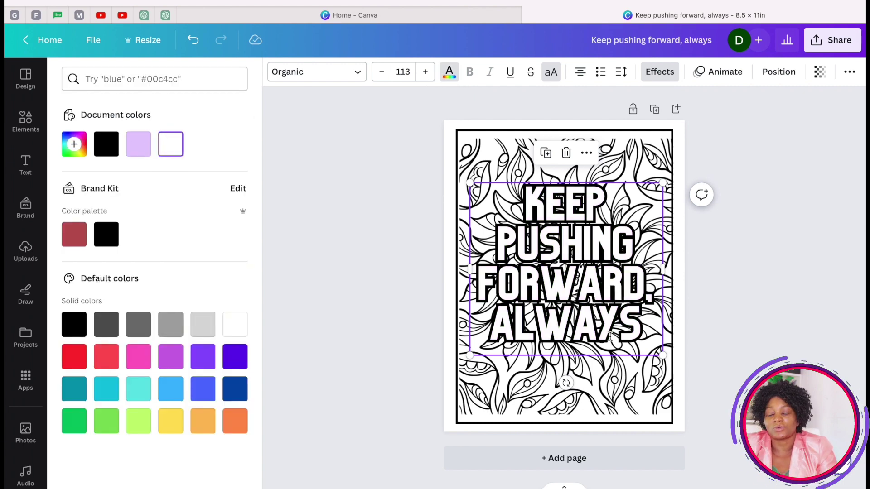
pyautogui.click(776, 344)
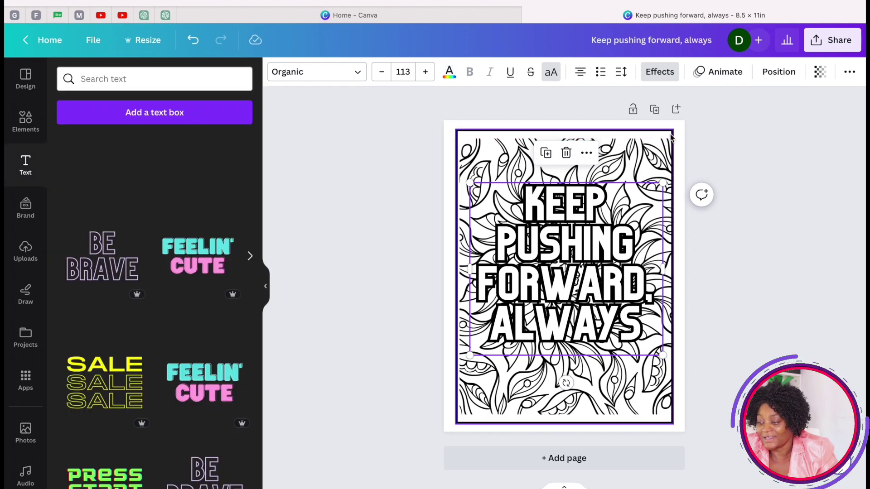
pyautogui.click(702, 123)
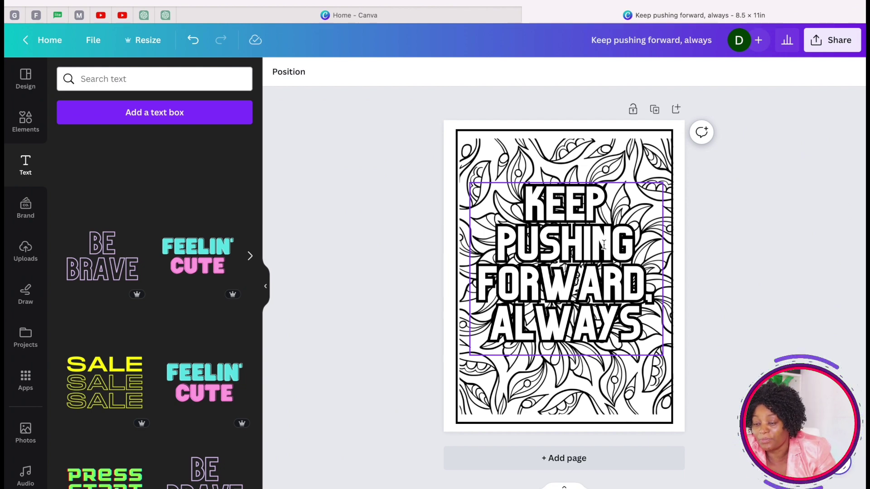
# Step: Add a blank page after the quote page, and duplicate the quote page
pyautogui.click(675, 109)
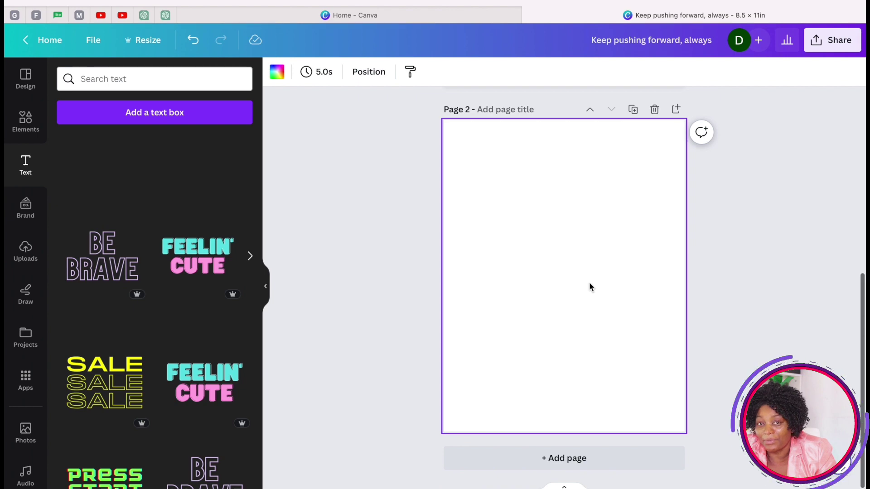
pyautogui.scroll(10, 580, 281)
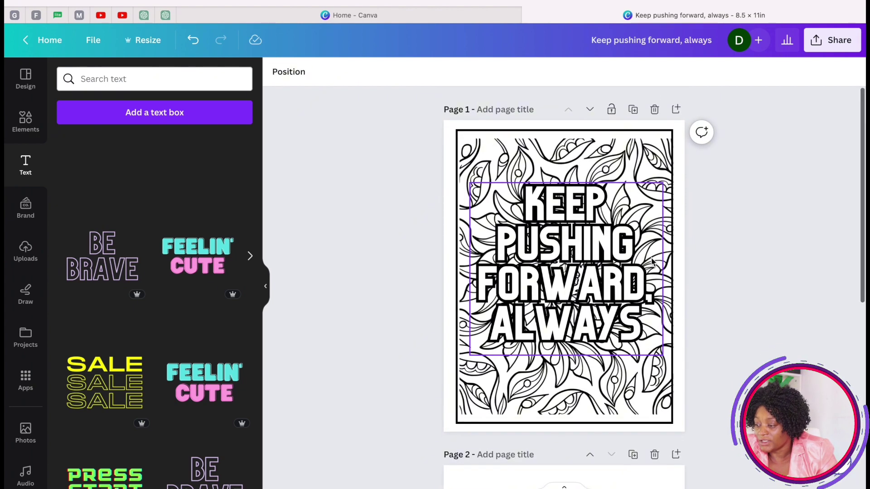
pyautogui.click(633, 109)
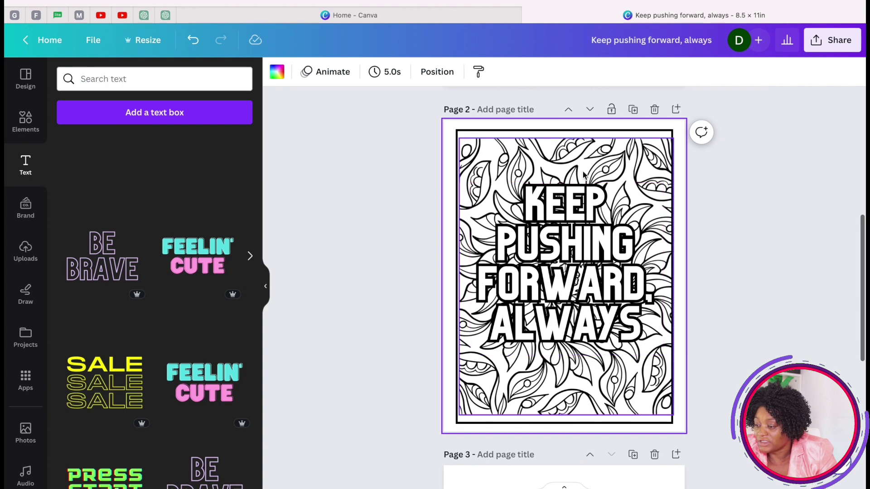
# Step: Delete the leaf pattern and the quote text from the duplicated page 2, keeping only its bordered frame
pyautogui.click(584, 175)
pyautogui.press('Delete')
pyautogui.click(581, 192)
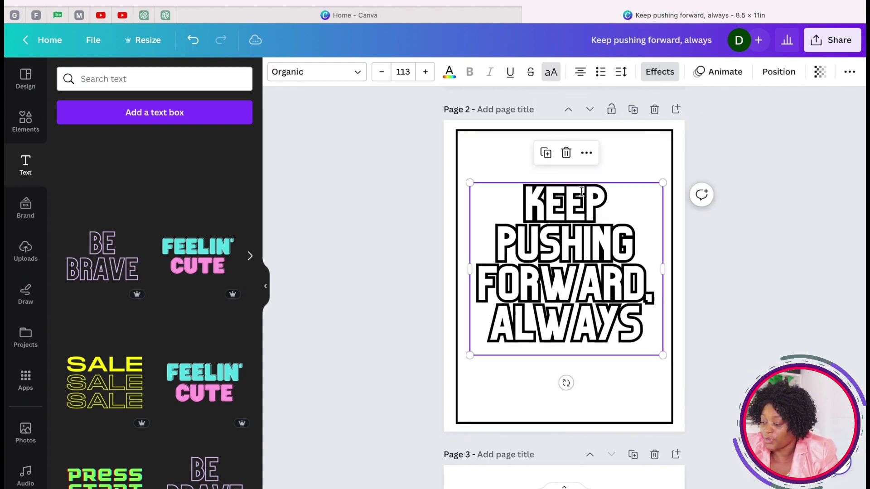
pyautogui.press('Delete')
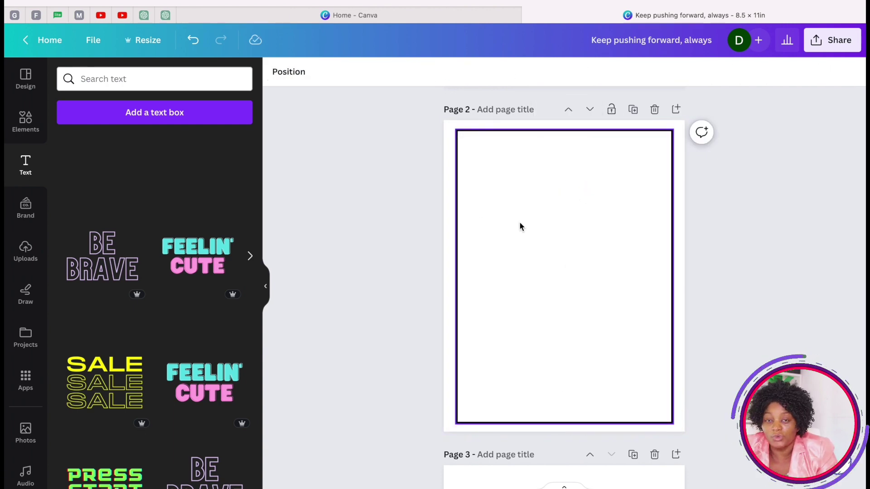
pyautogui.scroll(8, 566, 336)
pyautogui.scroll(-6, 557, 326)
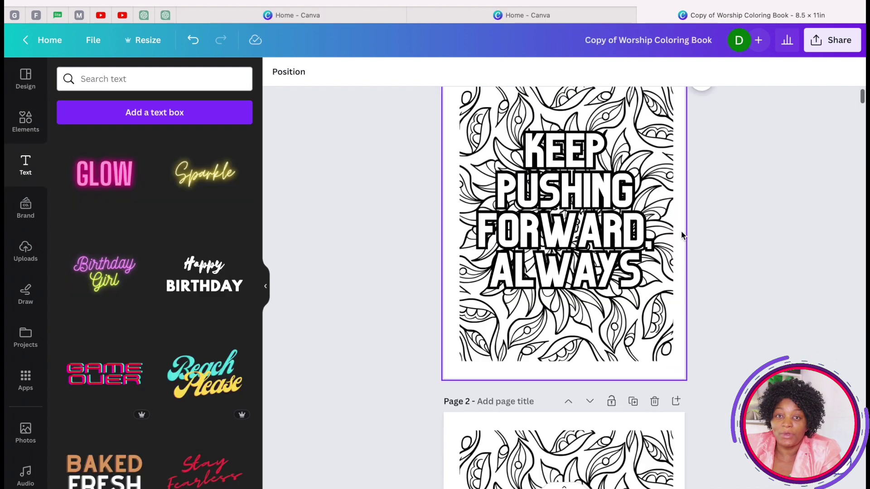
# Step: On page 2 of the Copy of Worship Coloring Book design, insert the Beach Please text style and delete its "Please" line
pyautogui.scroll(-5, 682, 235)
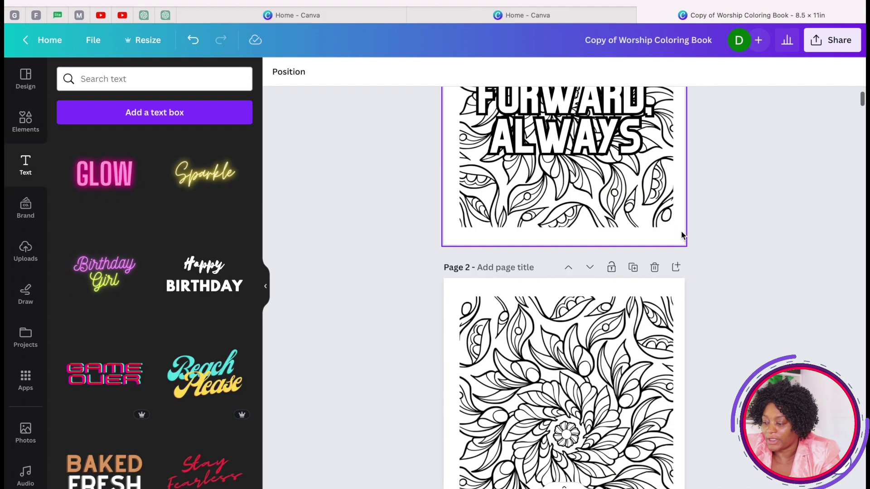
pyautogui.scroll(-2, 579, 331)
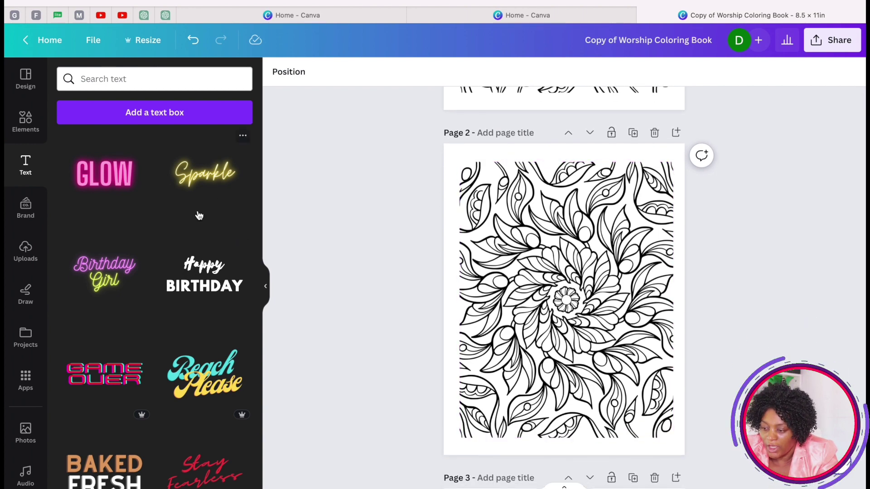
pyautogui.scroll(-2, 180, 379)
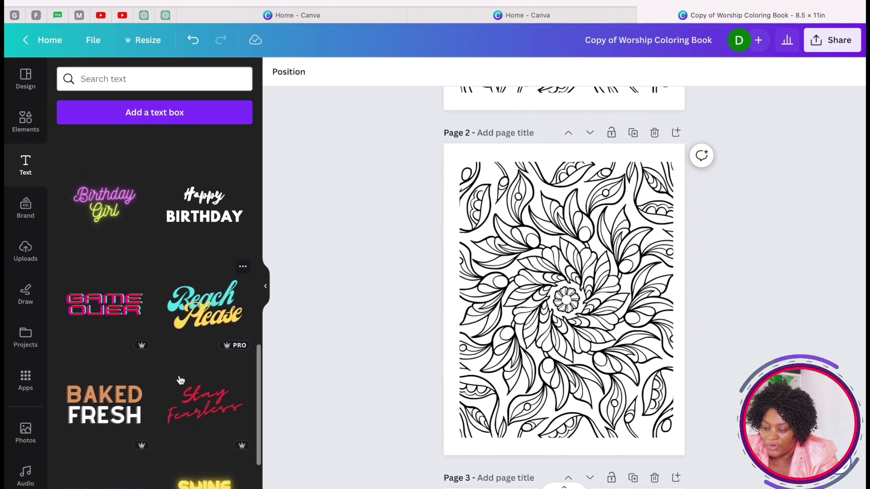
pyautogui.click(213, 299)
pyautogui.click(574, 306)
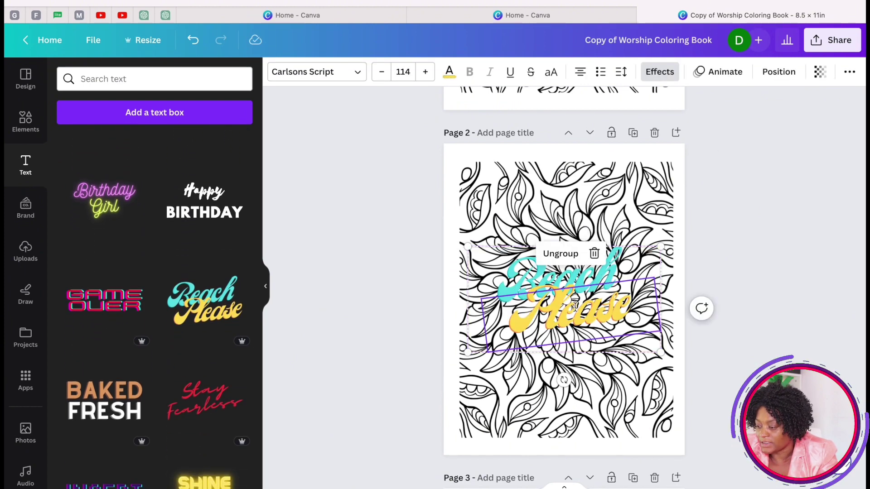
pyautogui.press('Delete')
# Step: Replace the word "Beach" with "Pain today, strength tomorrow" and move the quote up to the middle of the pattern
pyautogui.doubleClick(581, 269)
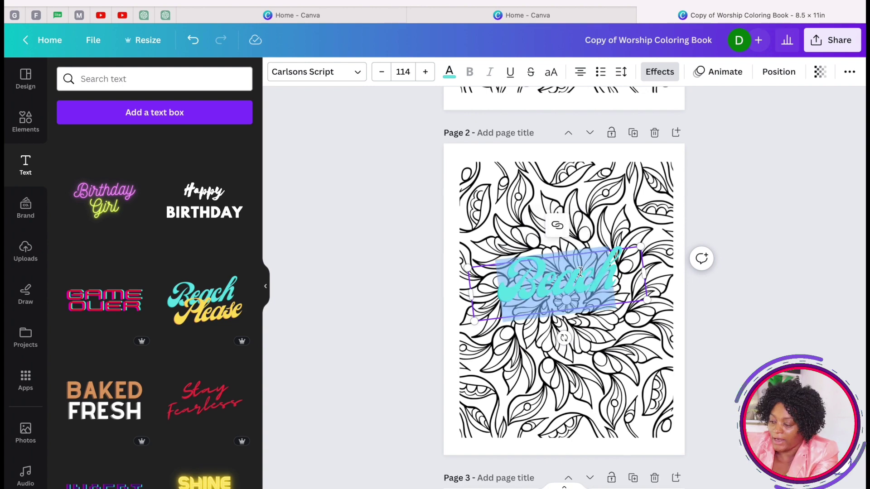
pyautogui.press('BackSpace')
pyautogui.write('Pain today, strength tomorrow')
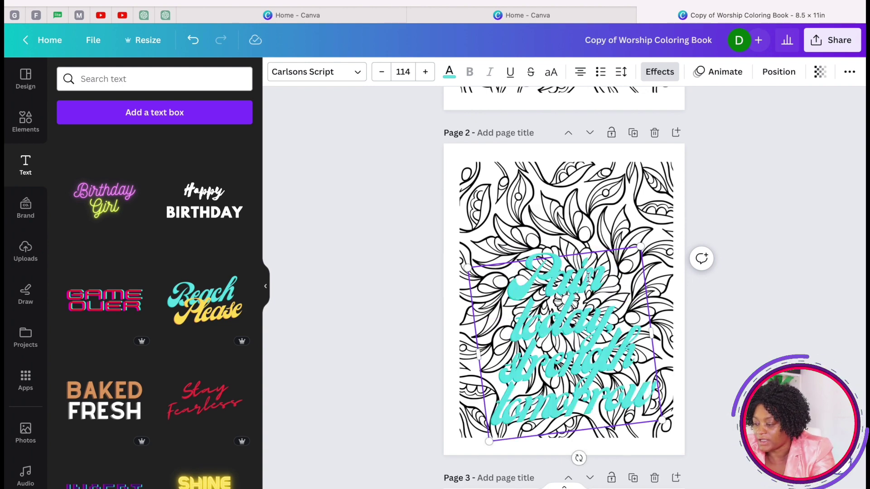
pyautogui.moveTo(588, 320); pyautogui.dragTo(571, 282)
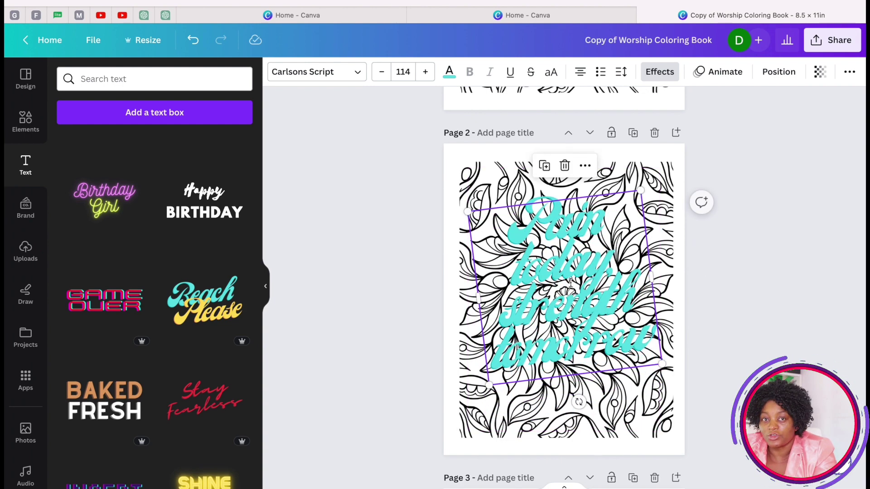
pyautogui.moveTo(583, 311); pyautogui.dragTo(580, 322)
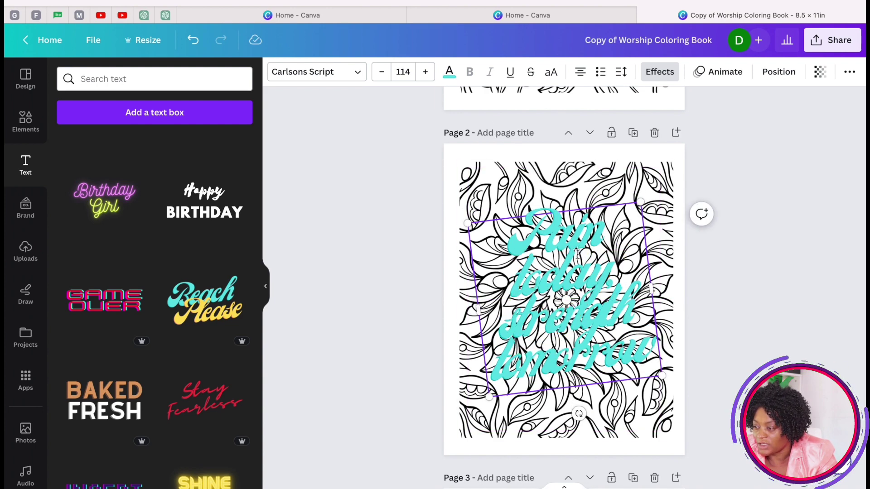
# Step: Apply the Outline text effect to the "Pain today, strength tomorrow" quote with a black outline color
pyautogui.click(659, 72)
pyautogui.click(238, 344)
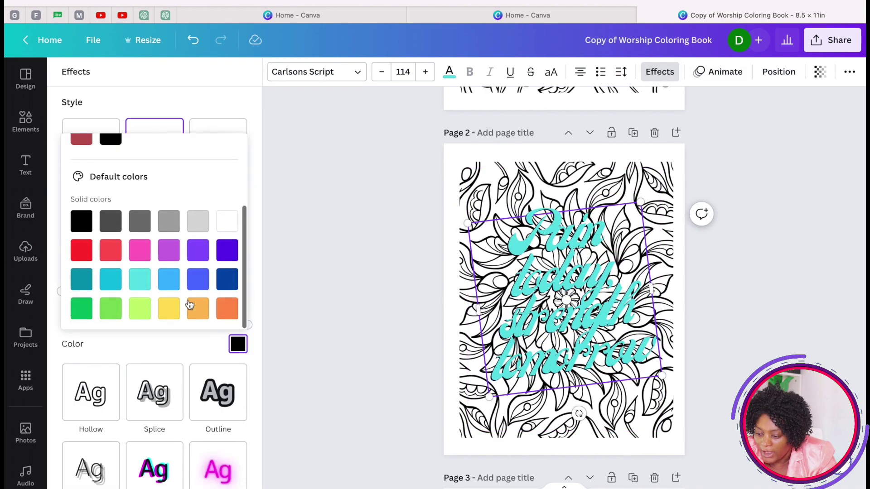
pyautogui.click(159, 399)
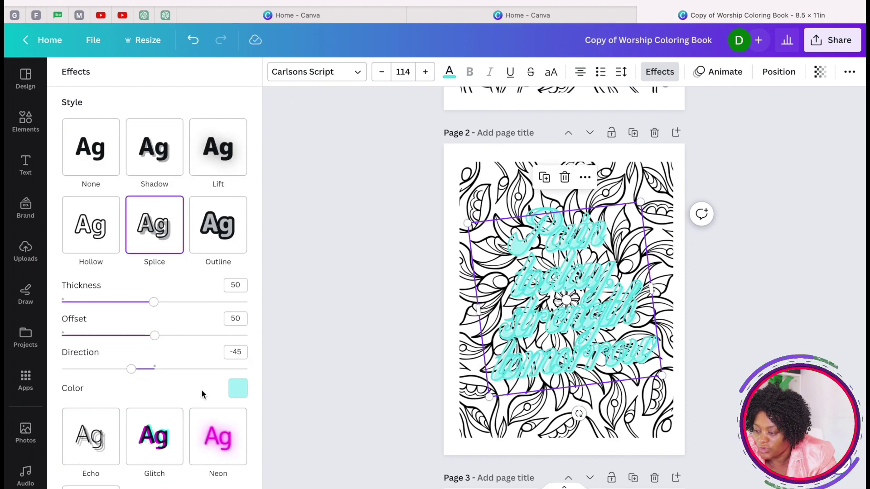
pyautogui.click(221, 228)
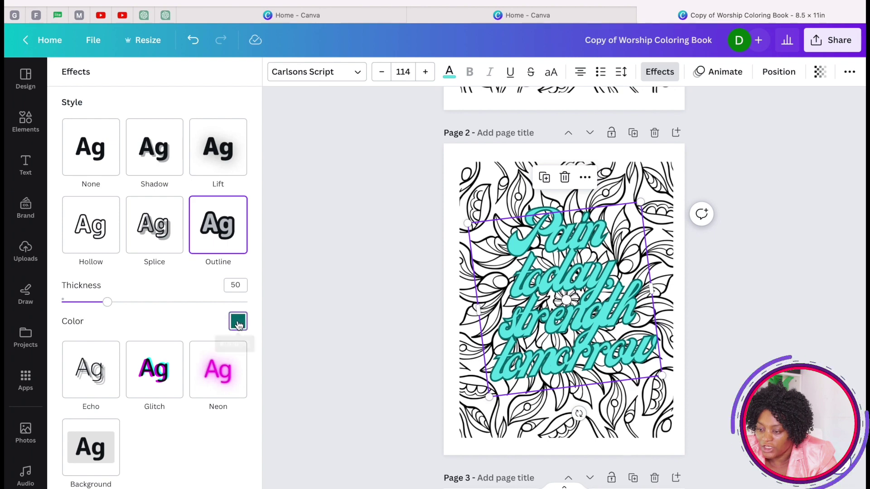
pyautogui.click(238, 323)
pyautogui.click(111, 160)
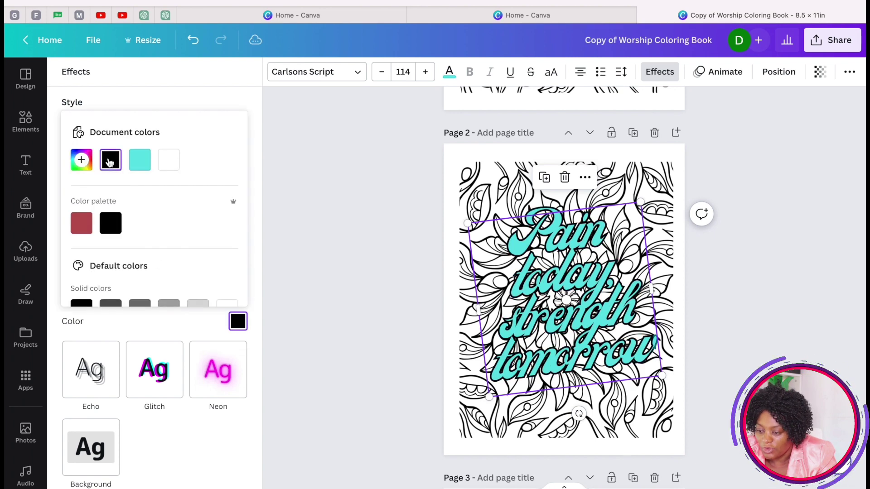
# Step: Set the quote's outline thickness to 71 and change its text color to white
pyautogui.scroll(-2, 145, 227)
pyautogui.scroll(-2, 144, 226)
pyautogui.scroll(5, 150, 272)
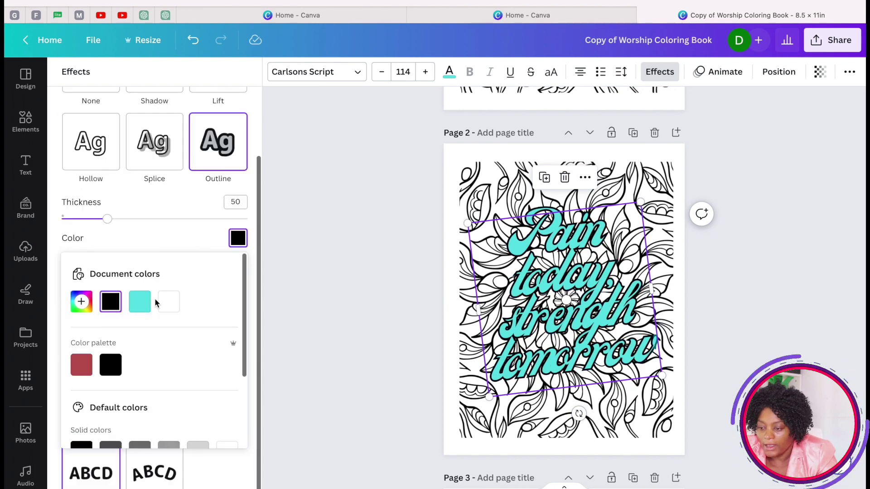
pyautogui.moveTo(107, 218); pyautogui.dragTo(128, 223)
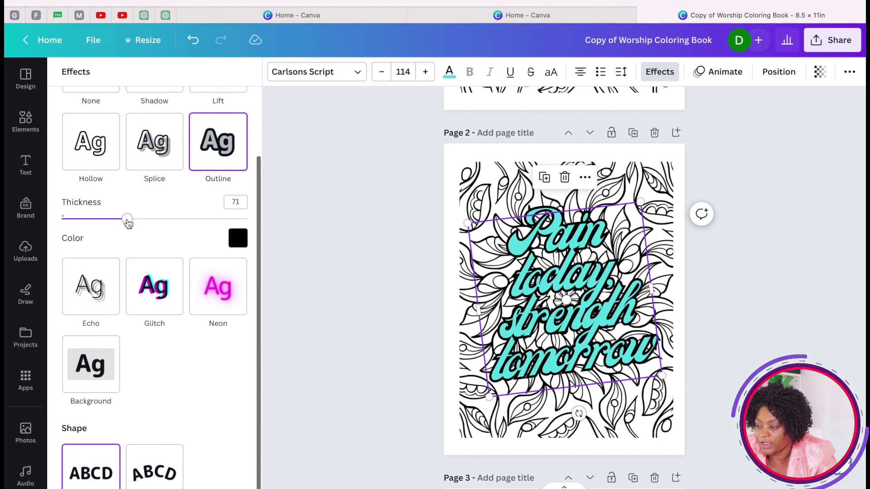
pyautogui.click(450, 77)
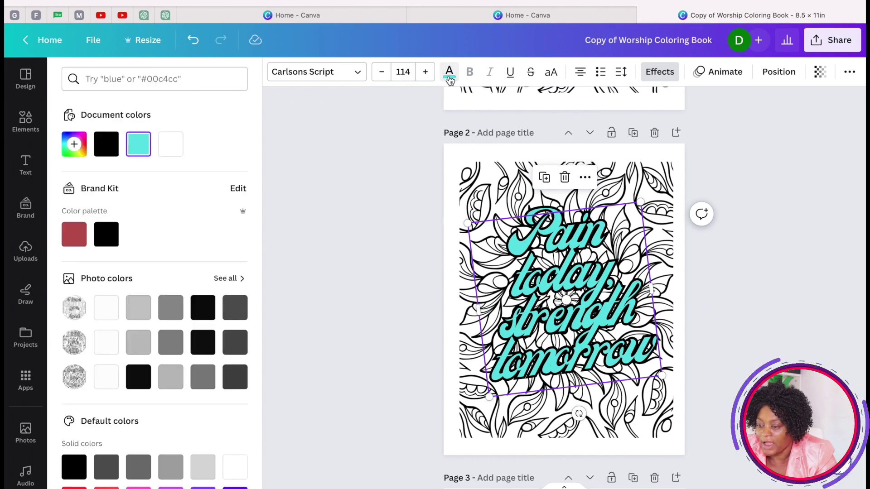
pyautogui.click(173, 151)
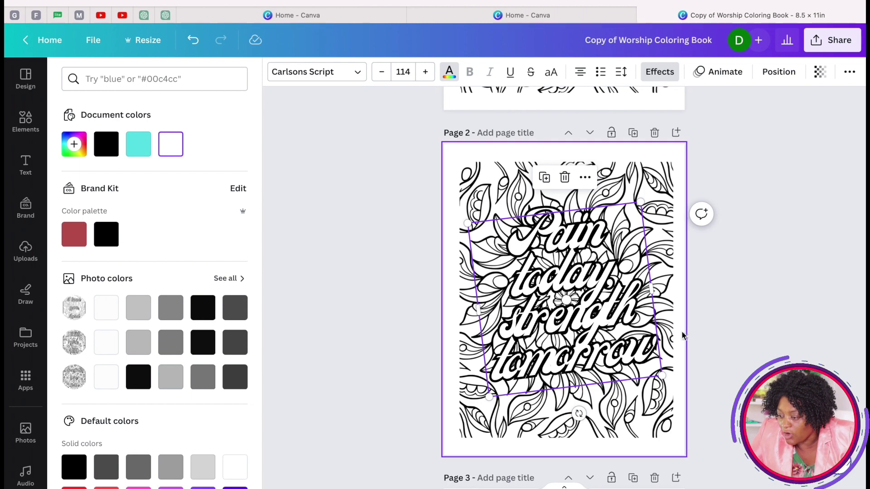
# Step: Enlarge the quote on page 2 to font size 117 and rotate it until it is nearly level
pyautogui.moveTo(640, 202)
pyautogui.mouseDown()
pyautogui.moveTo(660, 165)
pyautogui.moveTo(644, 198)
pyautogui.mouseUp()
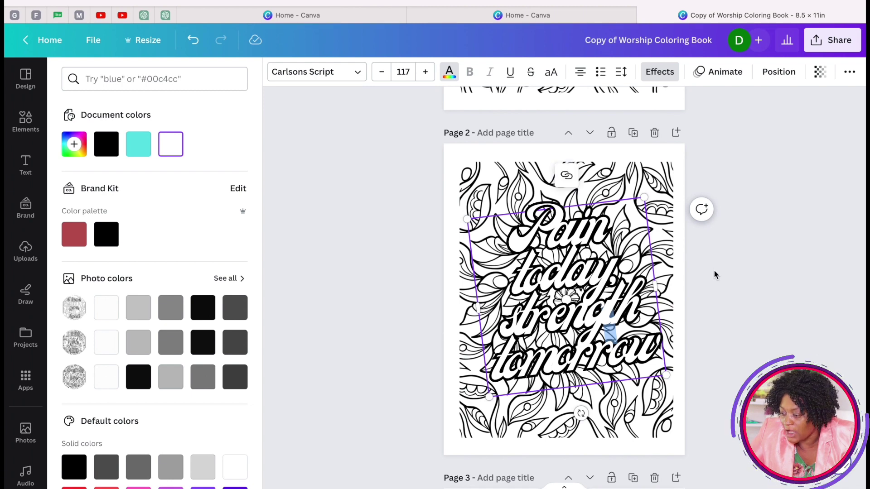
pyautogui.click(623, 290)
pyautogui.moveTo(580, 413)
pyautogui.mouseDown()
pyautogui.moveTo(600, 437)
pyautogui.moveTo(581, 437)
pyautogui.moveTo(564, 411)
pyautogui.mouseUp()
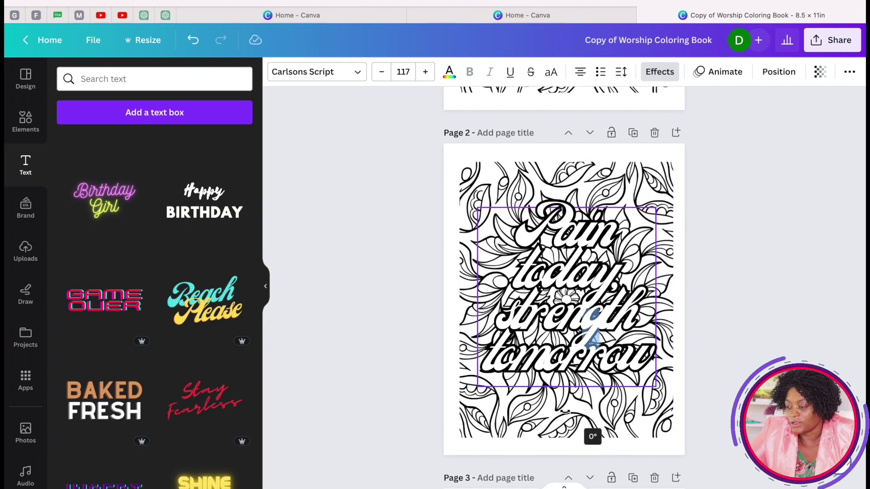
pyautogui.click(696, 293)
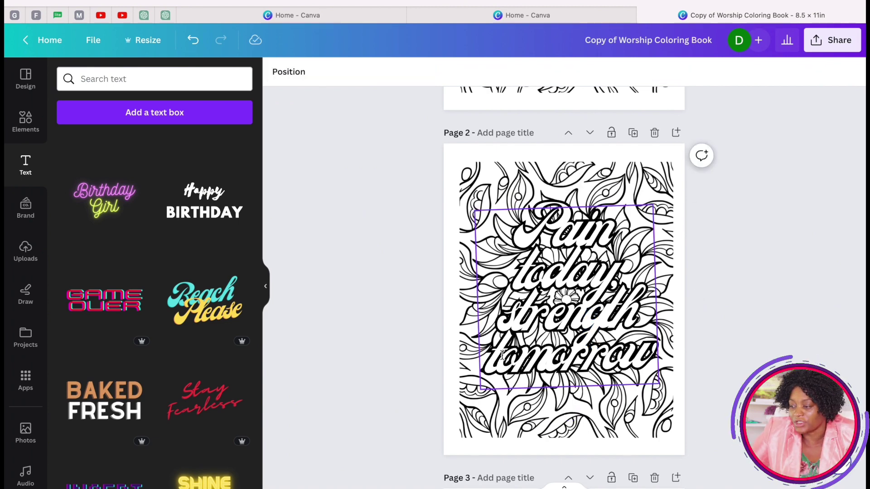
# Step: Review the two new quote pages and the existing coloring pages throughout the book
pyautogui.scroll(7, 502, 356)
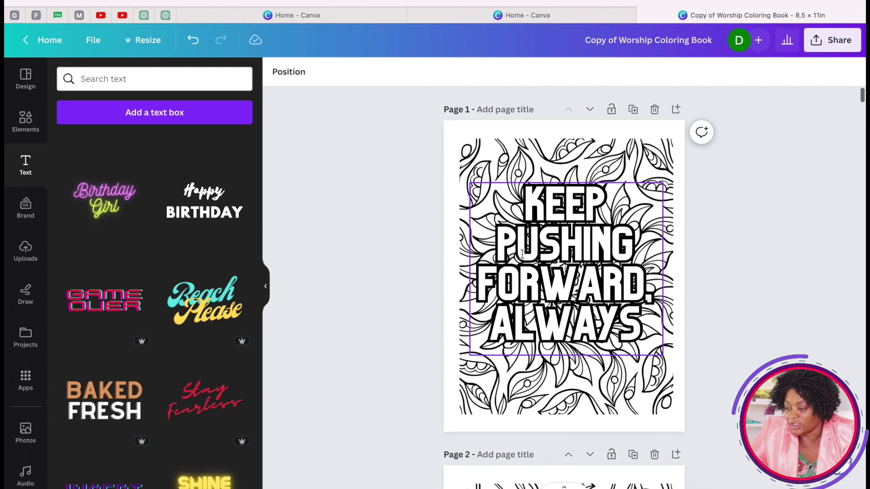
pyautogui.scroll(-7, 564, 279)
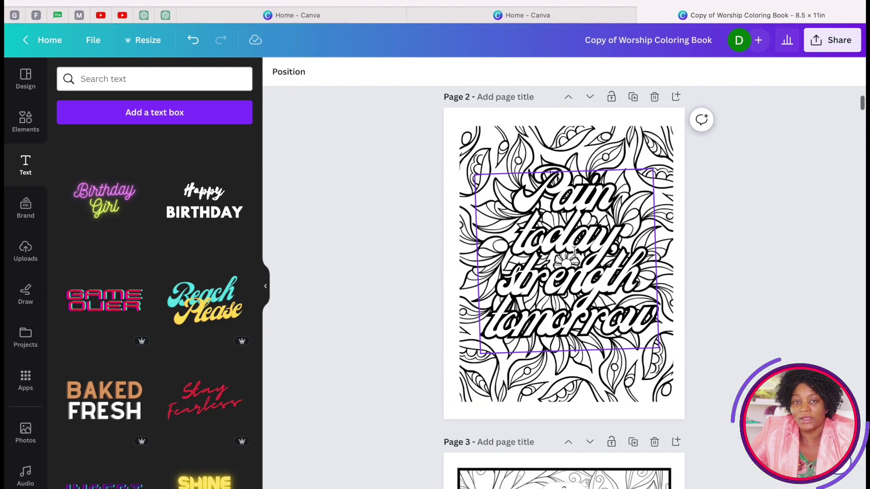
pyautogui.scroll(-20, 570, 250)
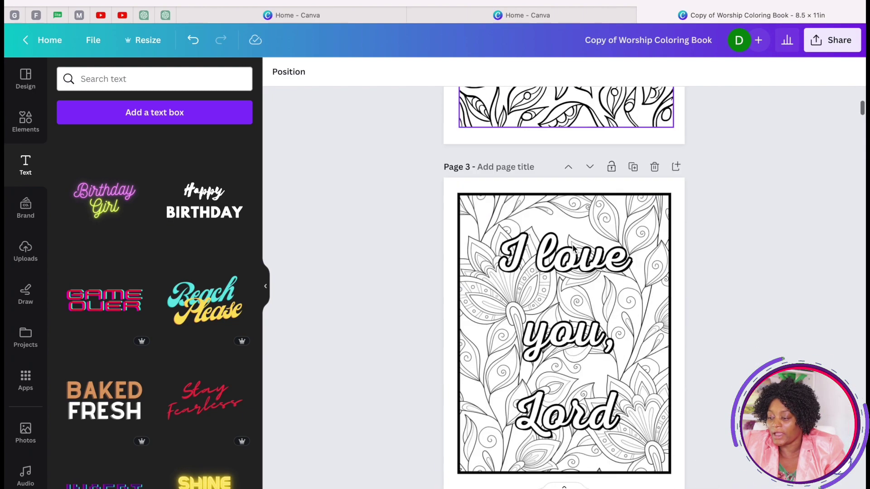
pyautogui.scroll(-20, 573, 248)
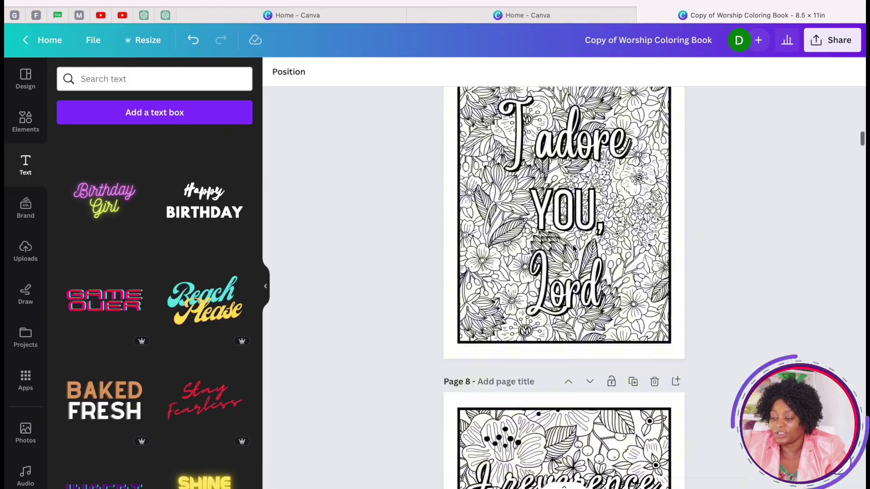
pyautogui.scroll(-20, 572, 247)
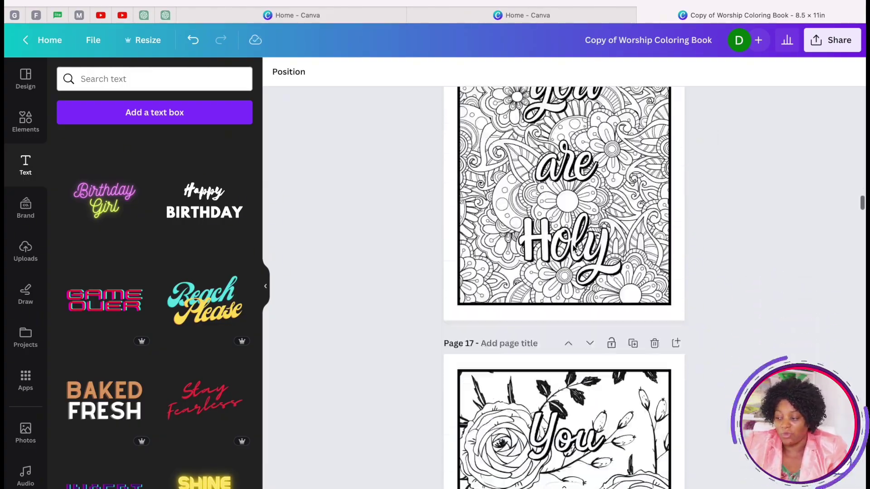
pyautogui.scroll(-18, 573, 247)
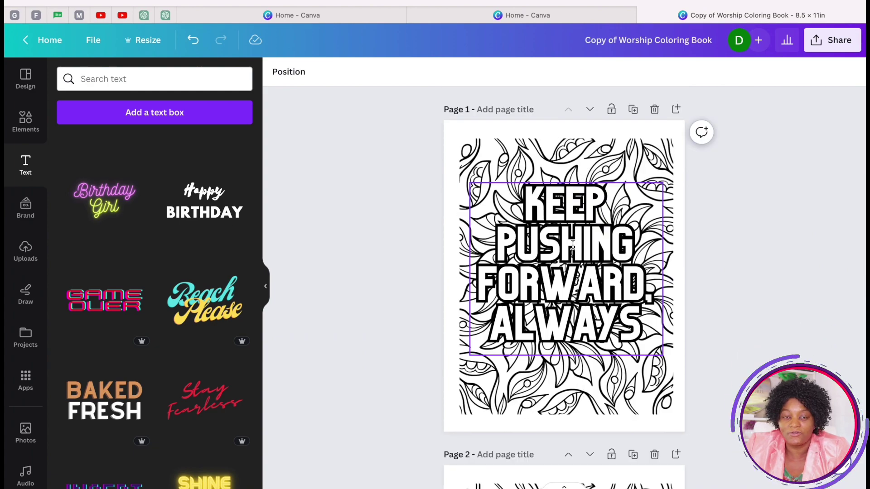
pyautogui.press('Escape')
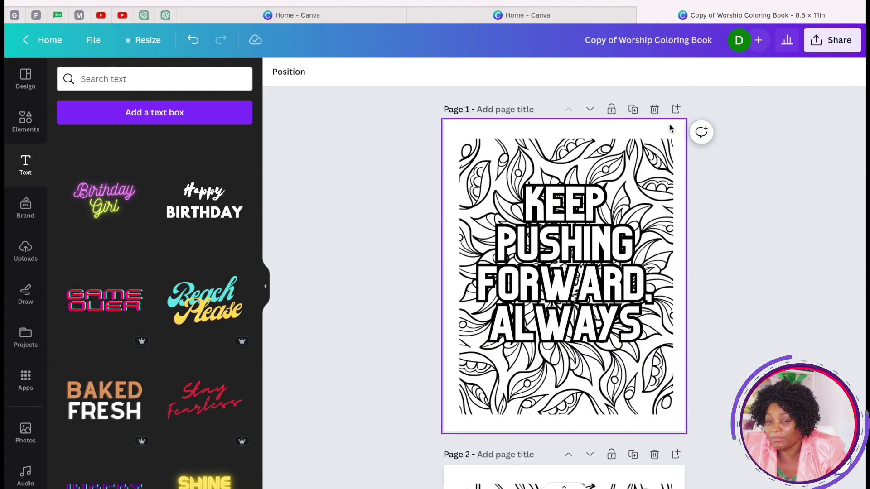
# Step: Insert blank pages between the first coloring pages so that each design is followed by an empty page
pyautogui.click(676, 109)
pyautogui.scroll(-10, 646, 260)
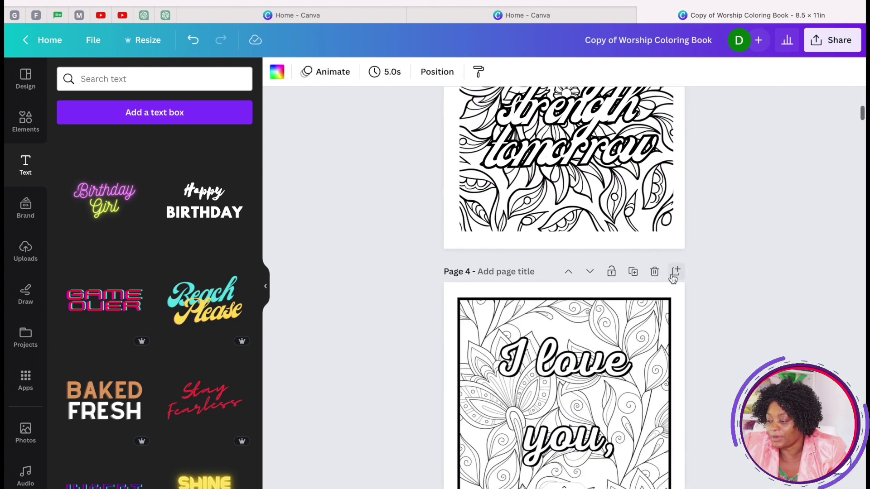
pyautogui.click(673, 275)
pyautogui.scroll(-2, 669, 362)
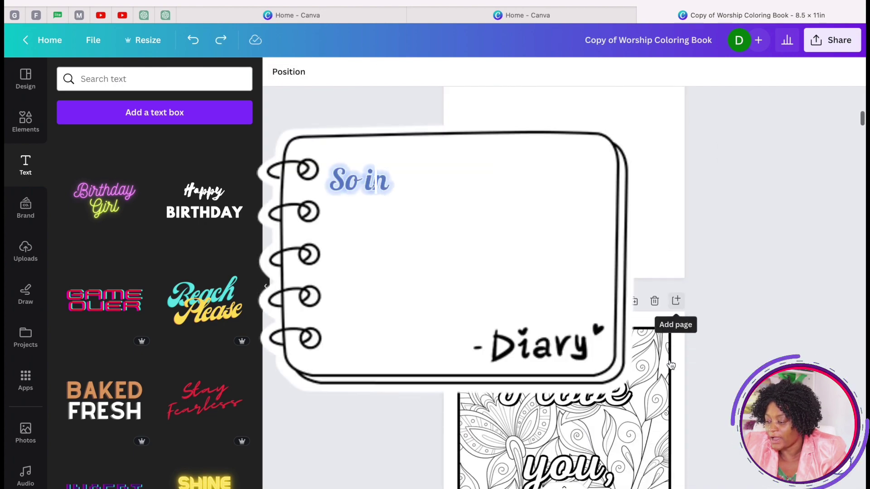
pyautogui.click(676, 277)
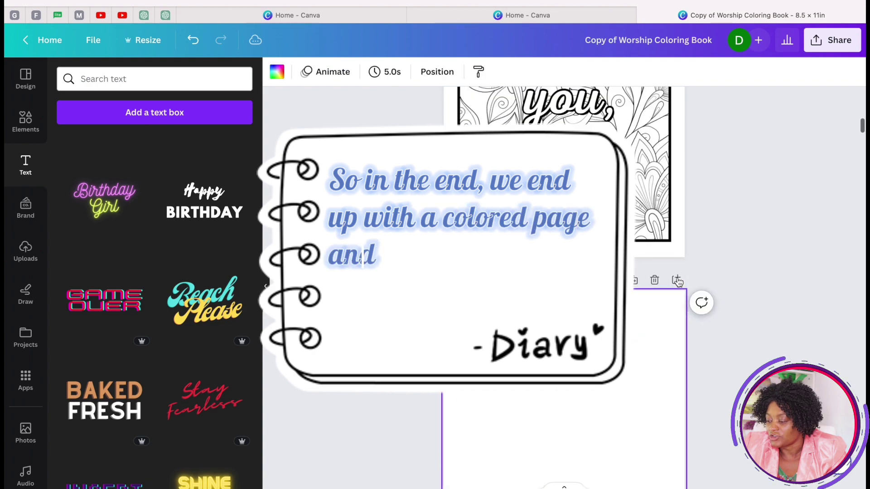
pyautogui.click(676, 313)
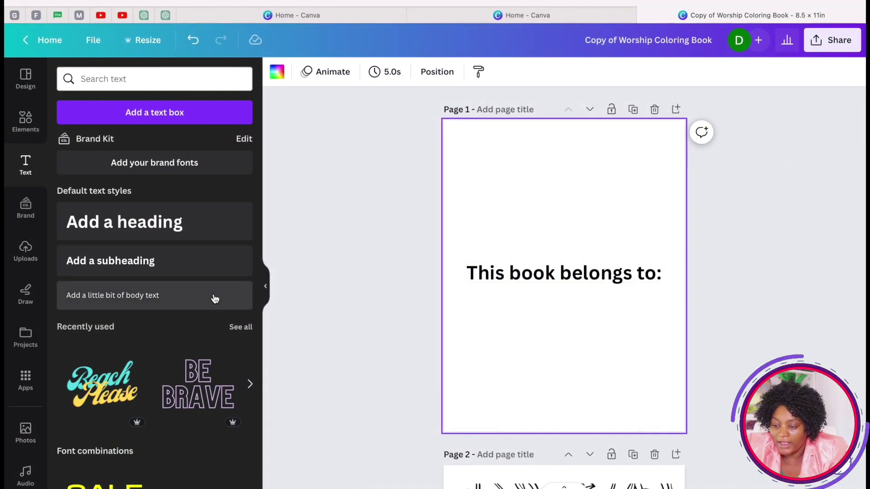
# Step: Place "flower" line-art sprays in the four corners of the "This book belongs to:" page and position the heading between them
pyautogui.click(25, 119)
pyautogui.click(141, 78)
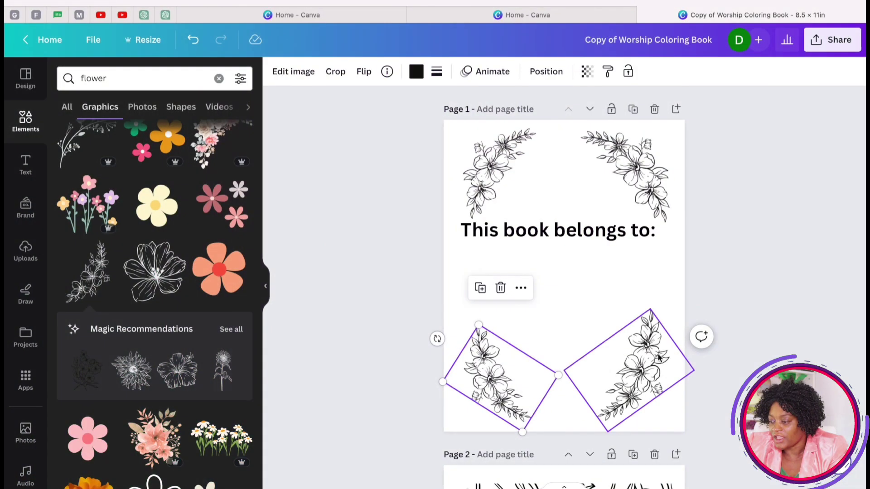
pyautogui.hotkey('ctrl', 'z')
pyautogui.moveTo(596, 233); pyautogui.dragTo(600, 252)
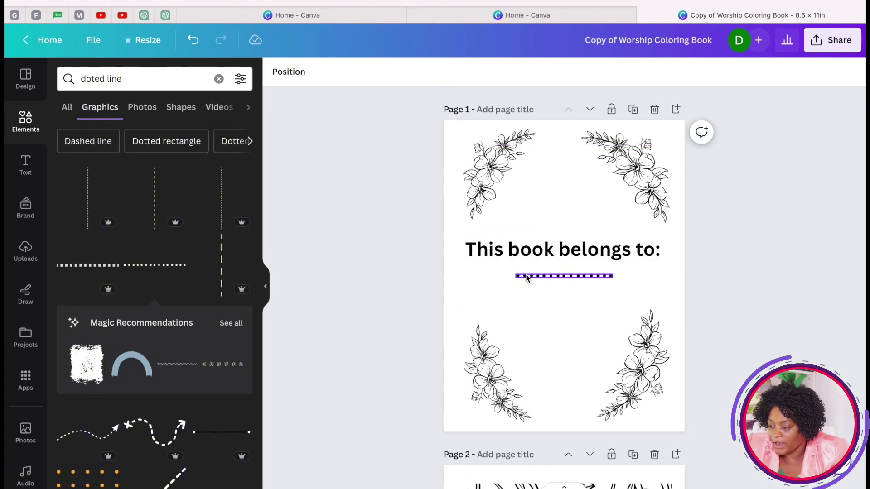
# Step: Stretch the dotted line below "This book belongs to:" to the heading's width and duplicate it as a second writing line
pyautogui.click(525, 277)
pyautogui.moveTo(503, 282); pyautogui.dragTo(467, 279)
pyautogui.moveTo(612, 277); pyautogui.dragTo(660, 275)
pyautogui.moveTo(594, 276); pyautogui.dragTo(593, 281)
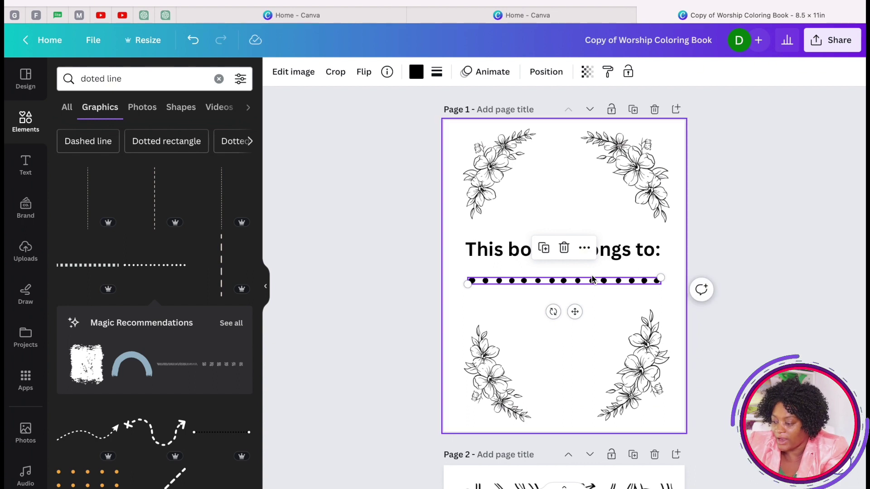
pyautogui.hotkey('ctrl', 'd')
pyautogui.click(600, 330)
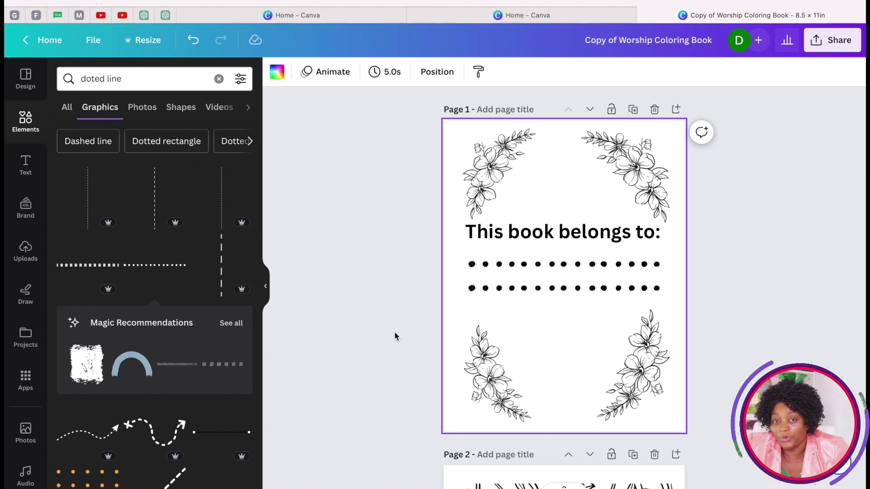
# Step: Examine the pages throughout the book to check the blank pages between the coloring designs
pyautogui.scroll(-20, 520, 317)
pyautogui.scroll(15, 566, 176)
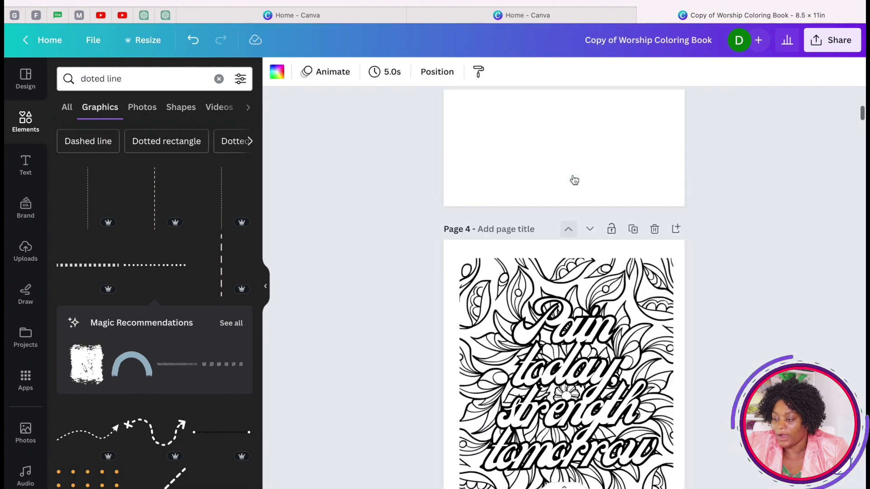
pyautogui.scroll(-12, 560, 371)
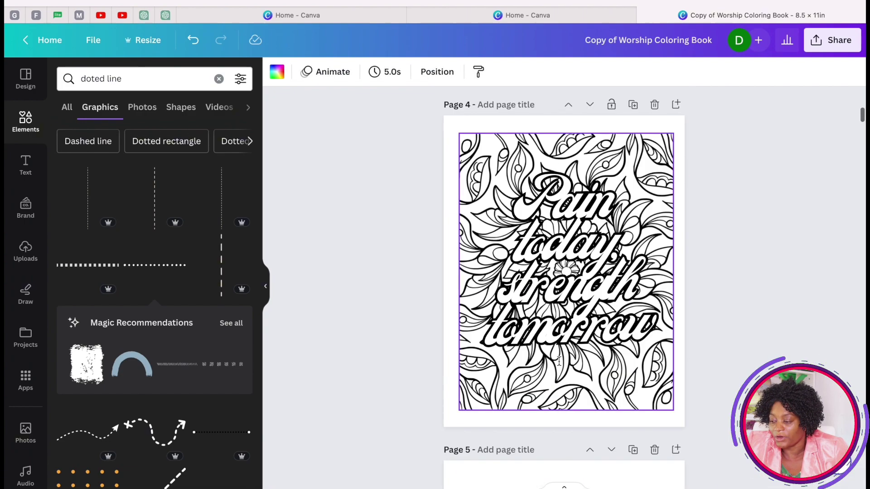
pyautogui.scroll(-15, 577, 330)
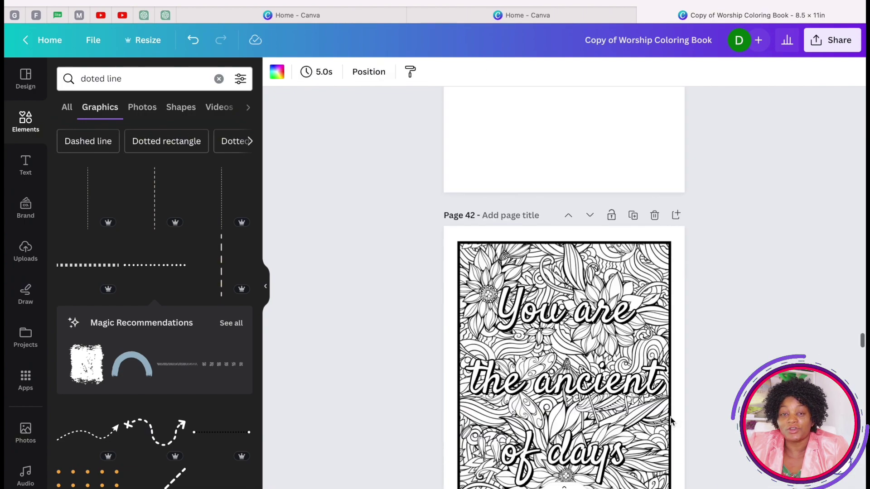
pyautogui.scroll(-12, 672, 421)
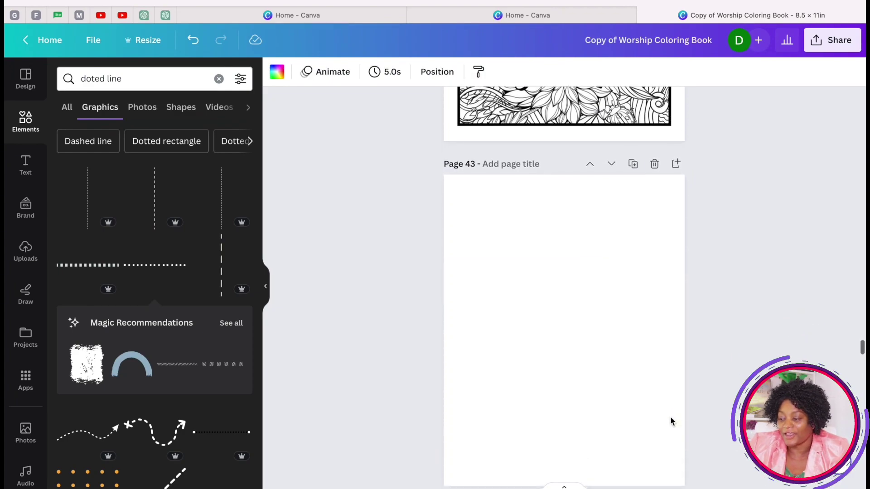
pyautogui.scroll(-10, 672, 420)
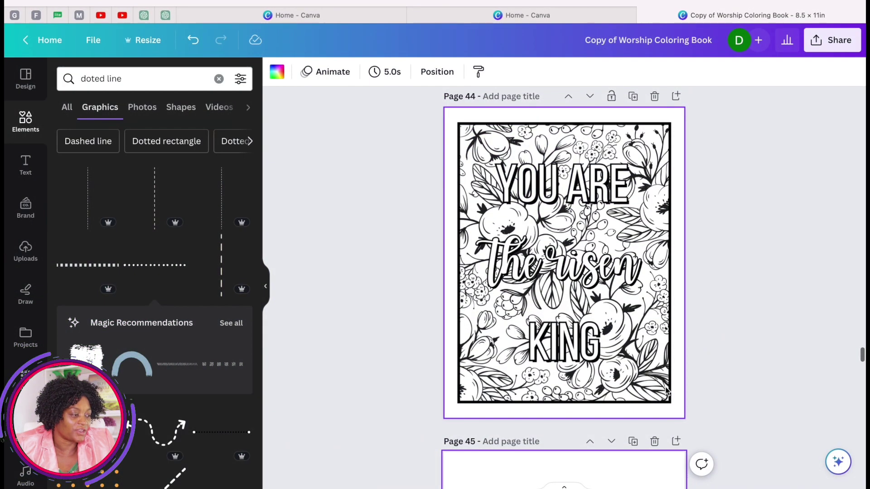
# Step: Set the design's download file type to PDF Print with the CMYK (best for professional printing) color profile
pyautogui.click(833, 39)
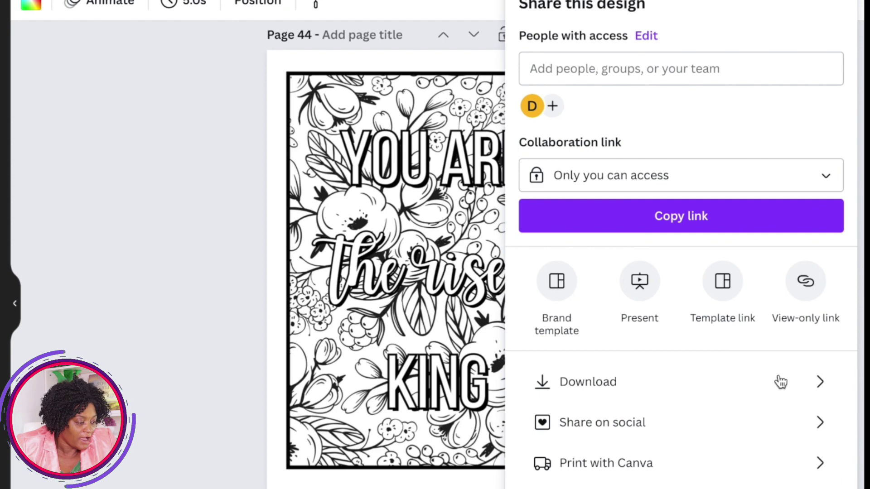
pyautogui.click(825, 385)
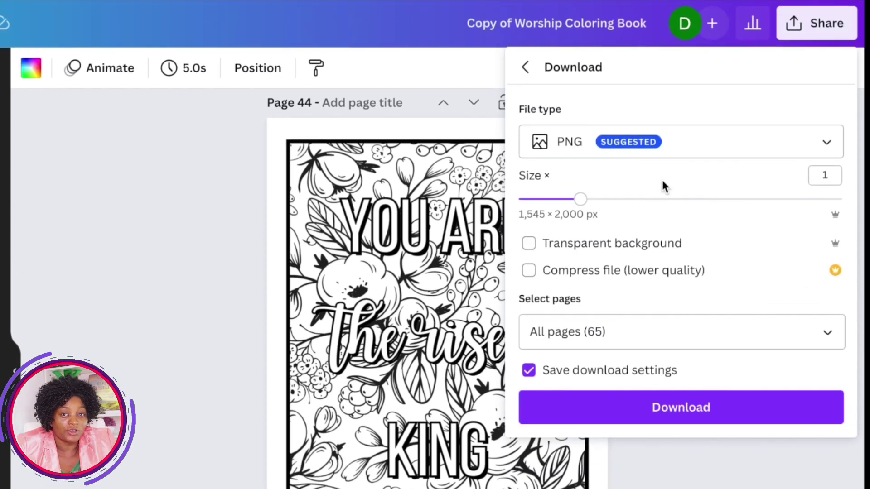
pyautogui.click(827, 142)
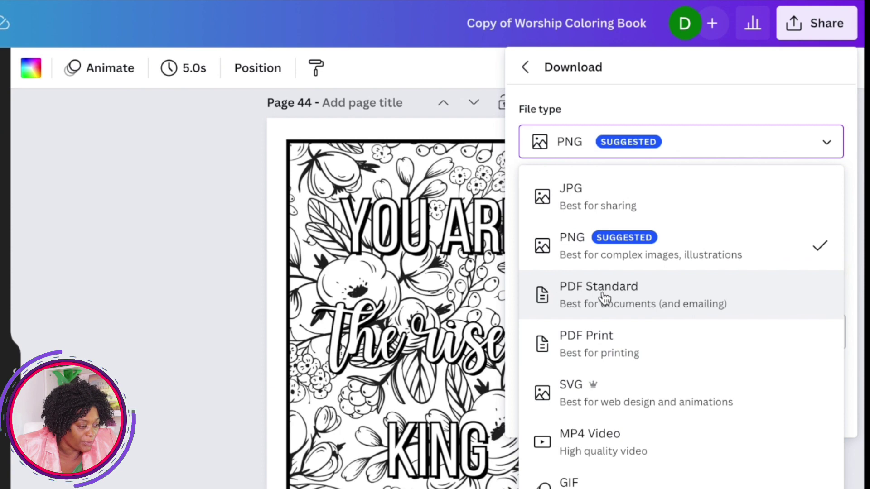
pyautogui.click(592, 345)
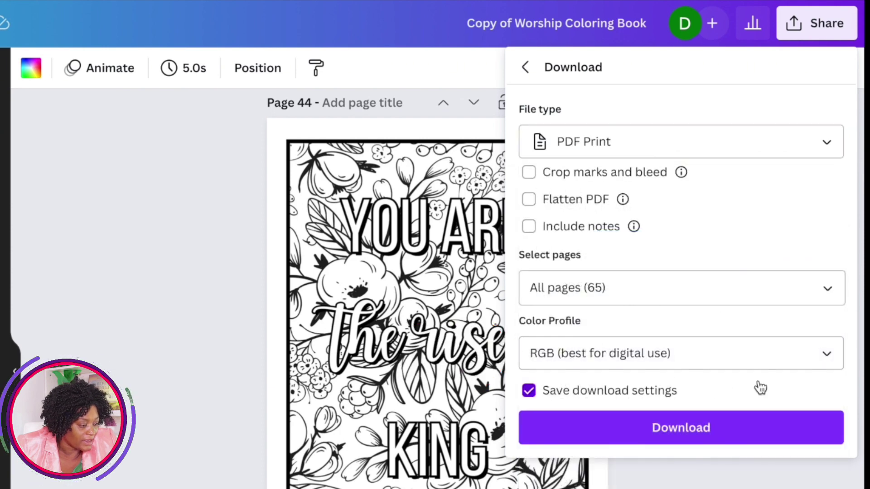
pyautogui.click(830, 359)
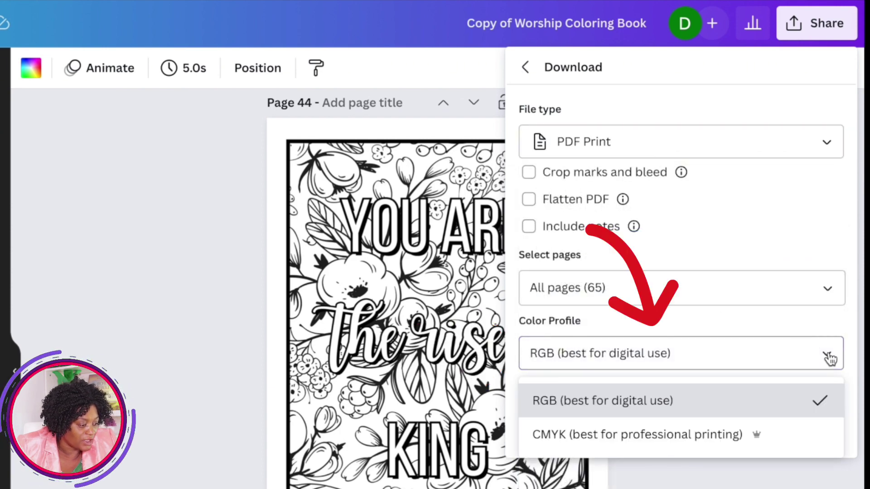
pyautogui.click(675, 436)
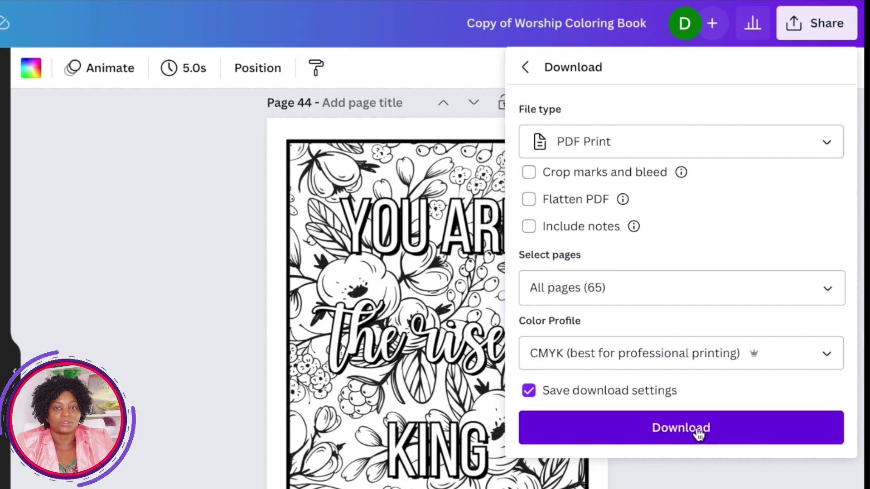